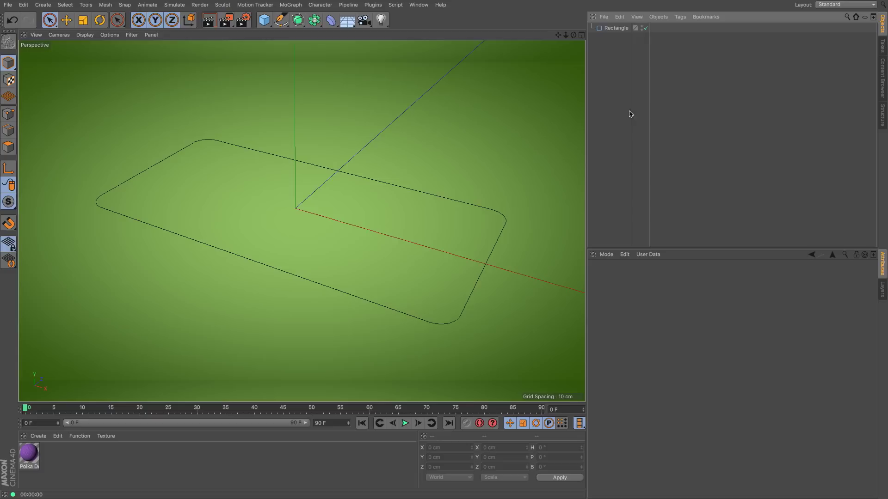
Nest the rounded rectangle spline under a new Extrude generator and show the viewport in Gouraud Shading (Lines).
{"action": "left_click", "coordinate": [616, 32]}
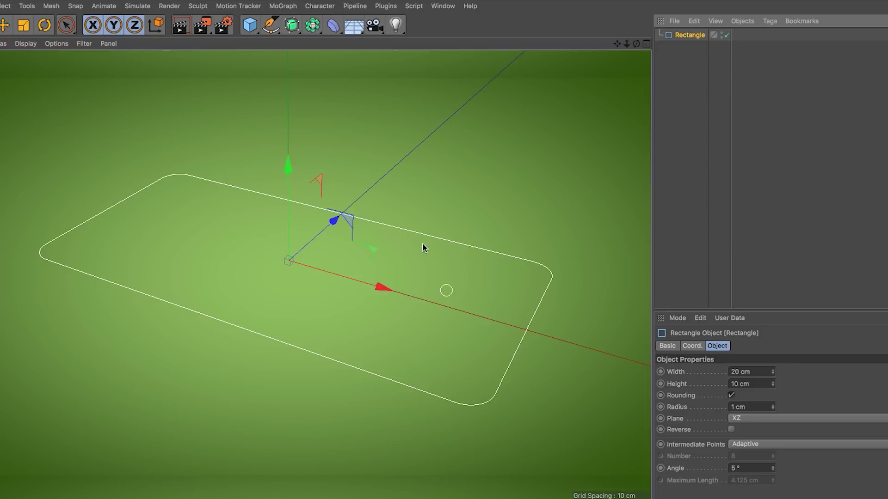
{"action": "left_click_drag", "start_coordinate": [296, 36], "coordinate": [422, 37]}
{"action": "left_click_drag", "start_coordinate": [689, 47], "coordinate": [686, 38]}
{"action": "left_click", "coordinate": [686, 35]}
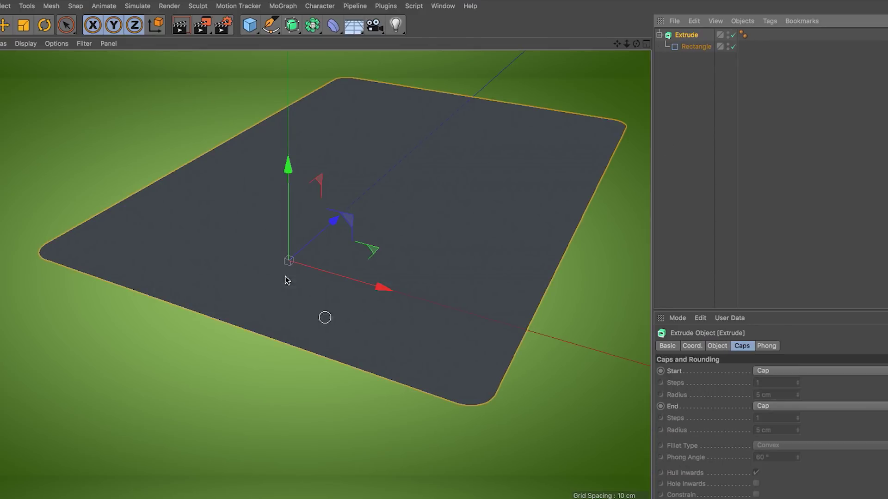
{"action": "left_click", "coordinate": [25, 44]}
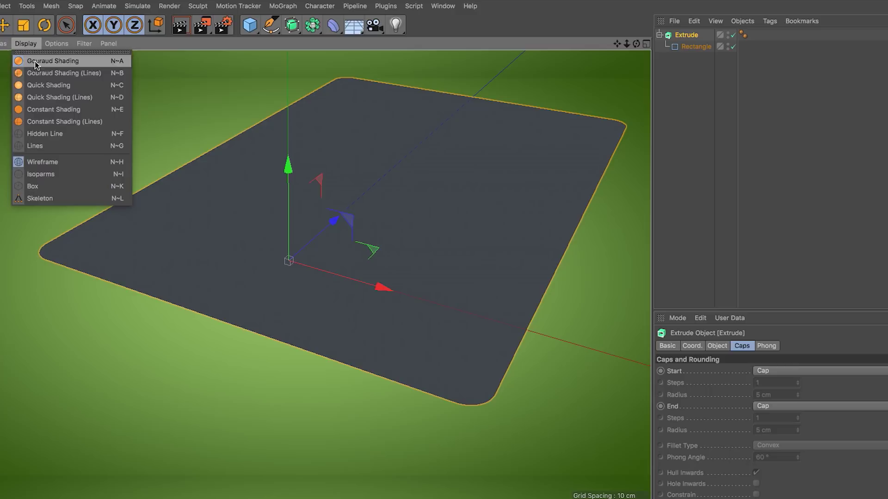
{"action": "left_click", "coordinate": [36, 74]}
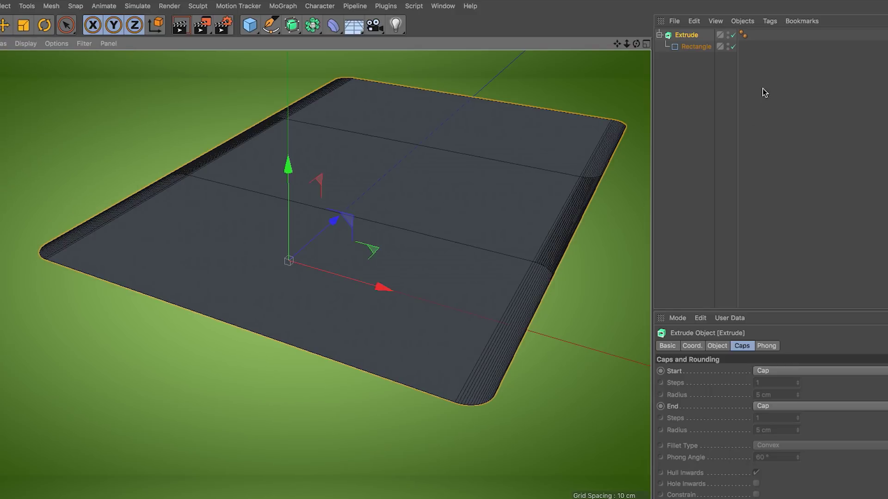
Set the Extrude object's movement to 1 cm in Y and 0 cm in Z.
{"action": "left_click", "coordinate": [717, 346]}
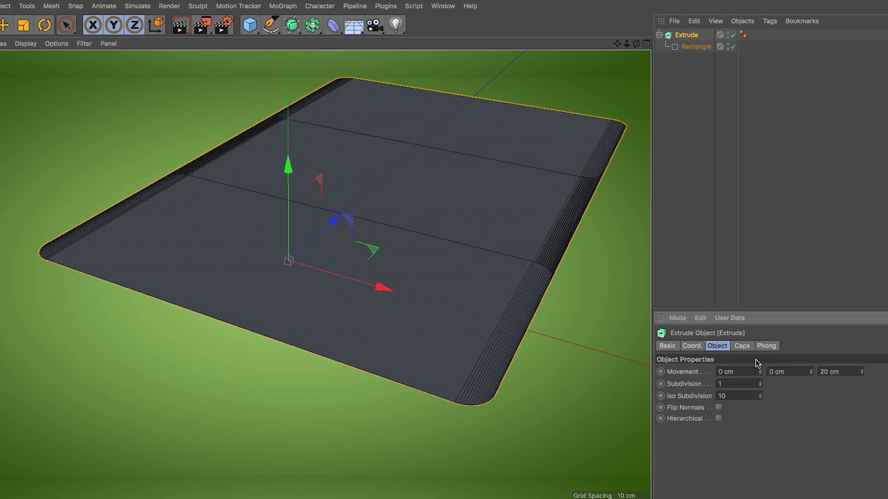
{"action": "double_click", "coordinate": [788, 373]}
{"action": "type", "text": "1"}
{"action": "key", "text": "Tab"}
{"action": "type", "text": "0"}
{"action": "key", "text": "Return"}
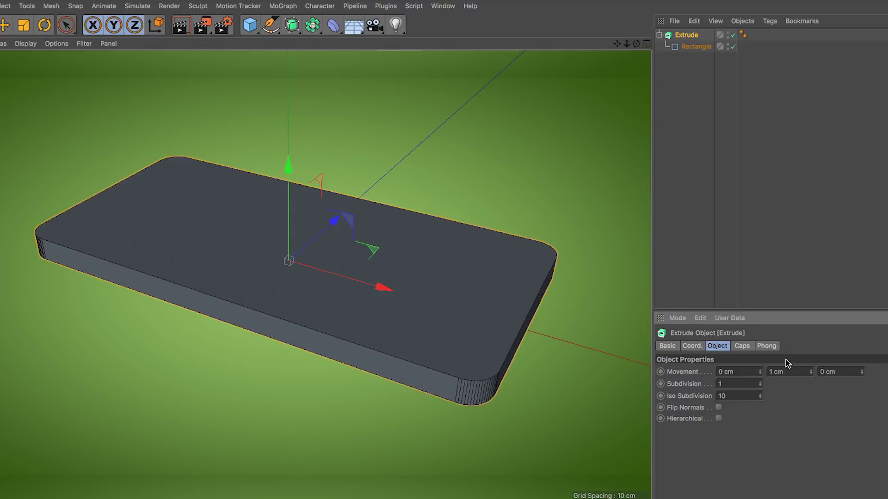
Set the Extrude object's start cap to Fillet and its end cap to Fillet Cap.
{"action": "left_click", "coordinate": [743, 346]}
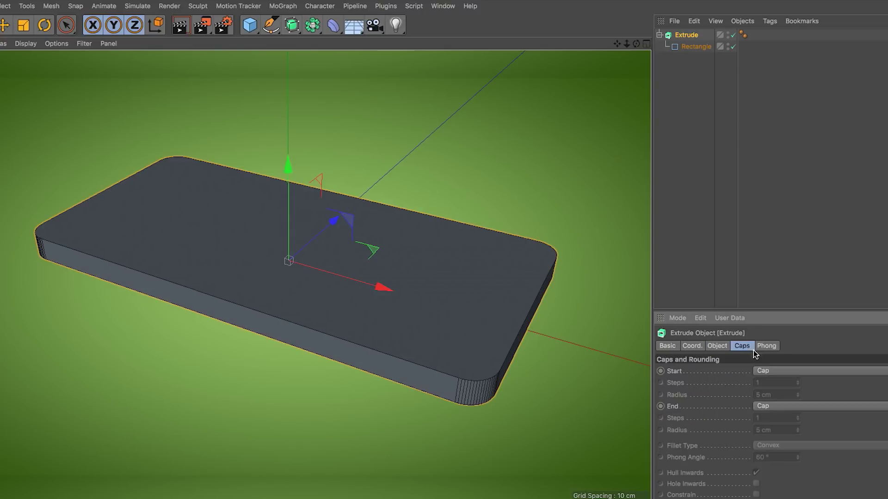
{"action": "left_click", "coordinate": [775, 405]}
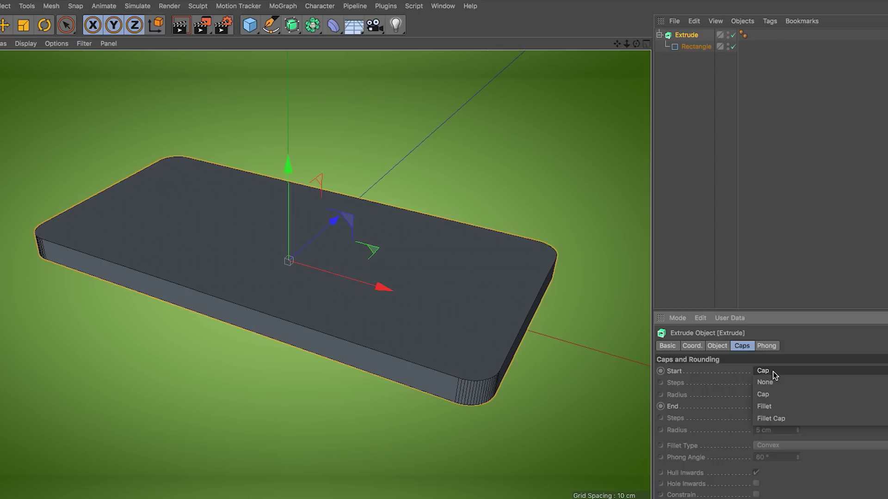
{"action": "left_click", "coordinate": [781, 407]}
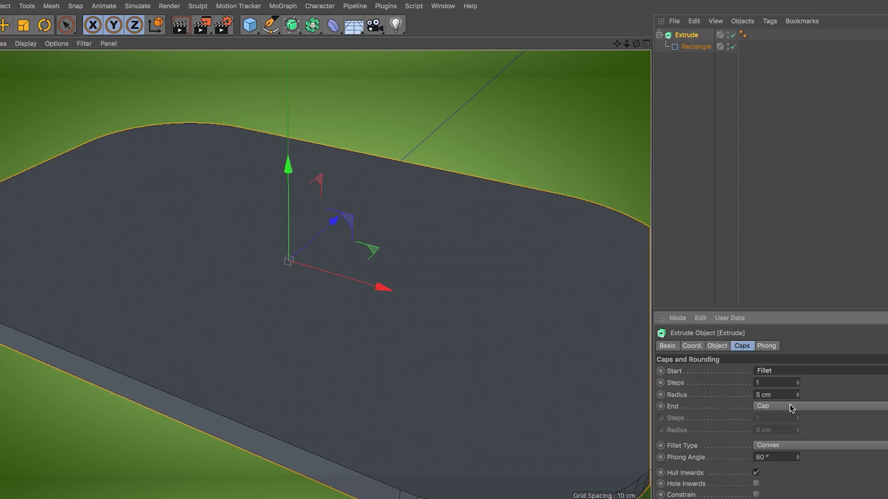
{"action": "left_click", "coordinate": [783, 407]}
{"action": "left_click", "coordinate": [786, 453]}
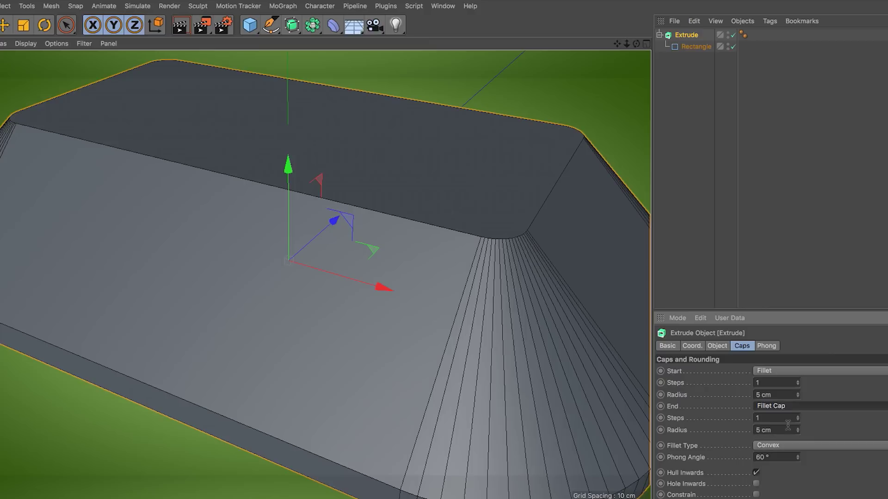
Set the fillet radius of both the start and end caps to 0.1 cm.
{"action": "left_click", "coordinate": [771, 394]}
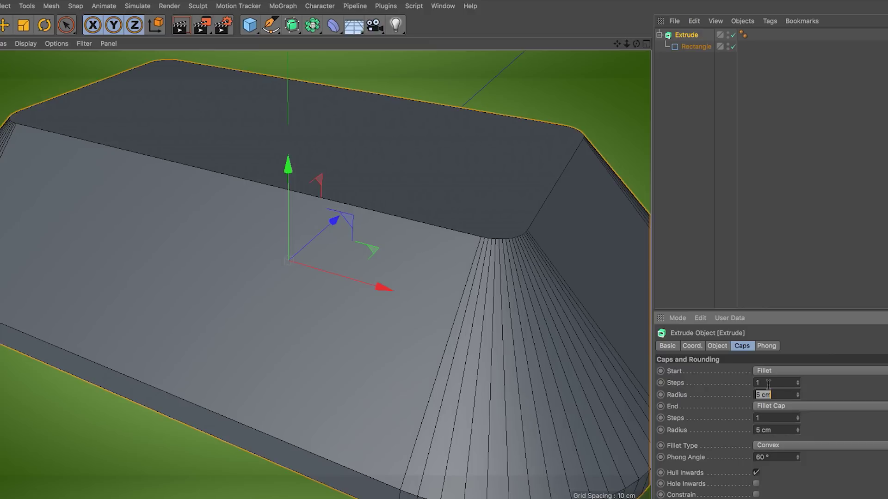
{"action": "type", "text": "0.1"}
{"action": "key", "text": "Tab"}
{"action": "key", "text": "Tab"}
{"action": "key", "text": "Tab"}
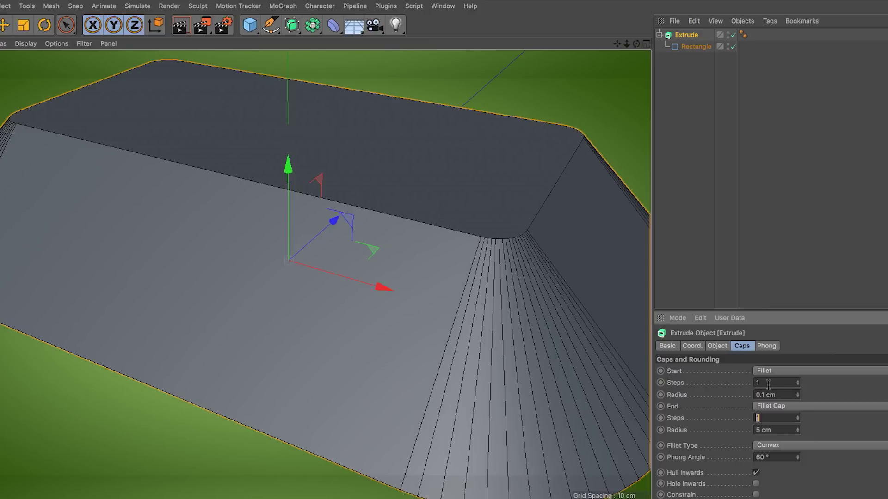
{"action": "type", "text": "0.1"}
{"action": "key", "text": "Return"}
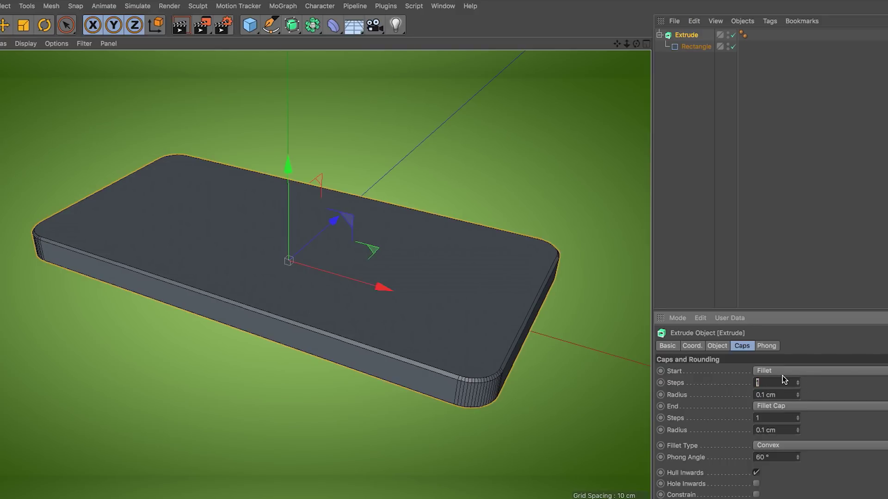
Set the fillet steps of both the start and end caps to 3.
{"action": "key", "text": "Tab"}
{"action": "key", "text": "Tab"}
{"action": "key", "text": "Tab"}
{"action": "type", "text": "3"}
{"action": "key", "text": "Return"}
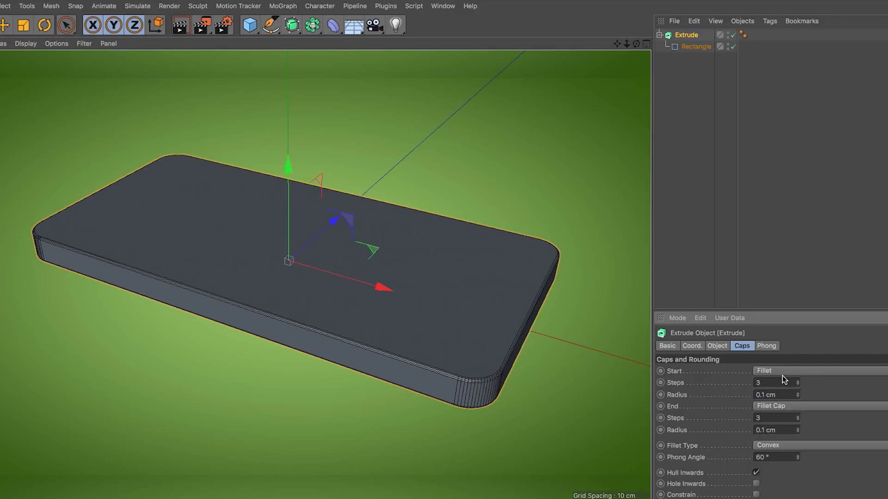
Apply the Polka Dots material to the extruded rounded slab.
{"action": "left_click", "coordinate": [732, 251]}
{"action": "left_click_drag", "start_coordinate": [509, 333], "coordinate": [513, 268], "text": "alt"}
{"action": "scroll", "coordinate": [523, 205], "scroll_direction": "down", "scroll_amount": 5}
{"action": "scroll", "coordinate": [512, 269], "scroll_direction": "down", "scroll_amount": 4}
{"action": "left_click_drag", "start_coordinate": [507, 301], "coordinate": [521, 272], "text": "alt"}
{"action": "left_click", "coordinate": [493, 261]}
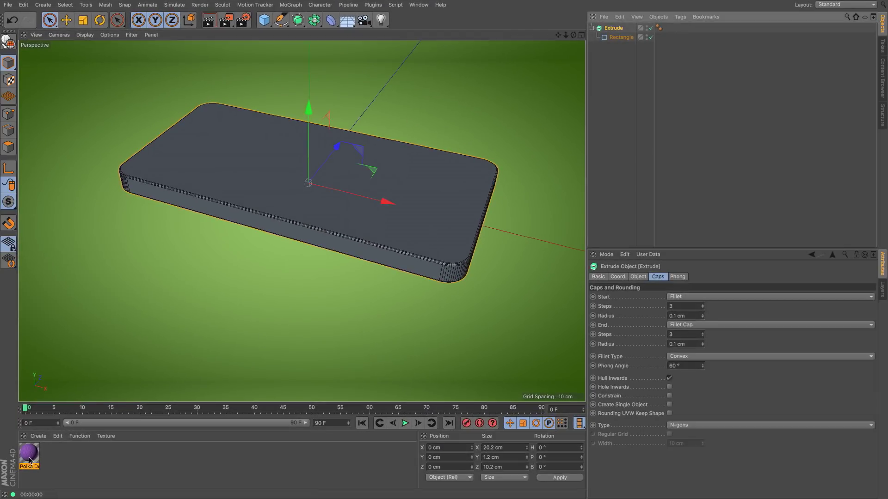
{"action": "left_click_drag", "start_coordinate": [30, 460], "coordinate": [422, 220]}
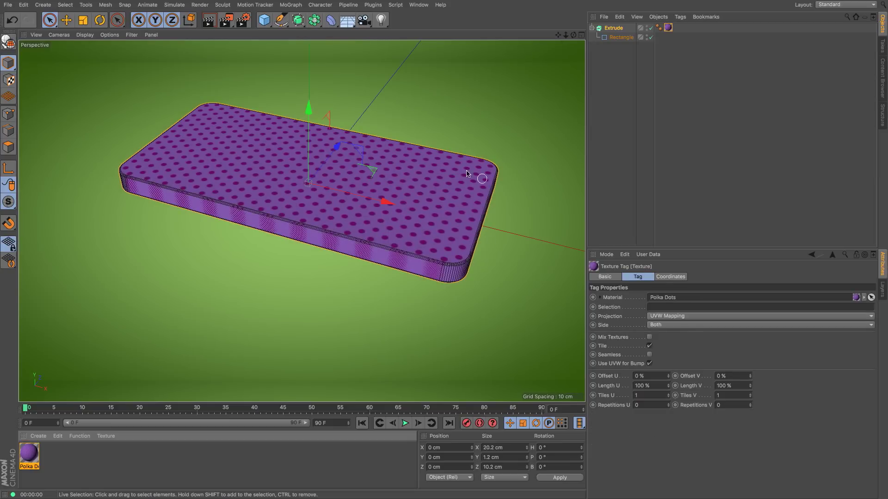
Examine how the polka dot texture maps onto the slab's top, sides and rounded corner.
{"action": "left_click_drag", "start_coordinate": [423, 232], "coordinate": [421, 269], "text": "alt"}
{"action": "right_click_drag", "start_coordinate": [398, 242], "coordinate": [504, 206], "text": "alt"}
{"action": "middle_click_drag", "start_coordinate": [456, 253], "coordinate": [300, 231], "text": "alt"}
{"action": "left_click_drag", "start_coordinate": [378, 238], "coordinate": [442, 234], "text": "alt"}
{"action": "right_click_drag", "start_coordinate": [442, 234], "coordinate": [353, 262], "text": "alt"}
{"action": "middle_click_drag", "start_coordinate": [426, 257], "coordinate": [370, 263], "text": "alt"}
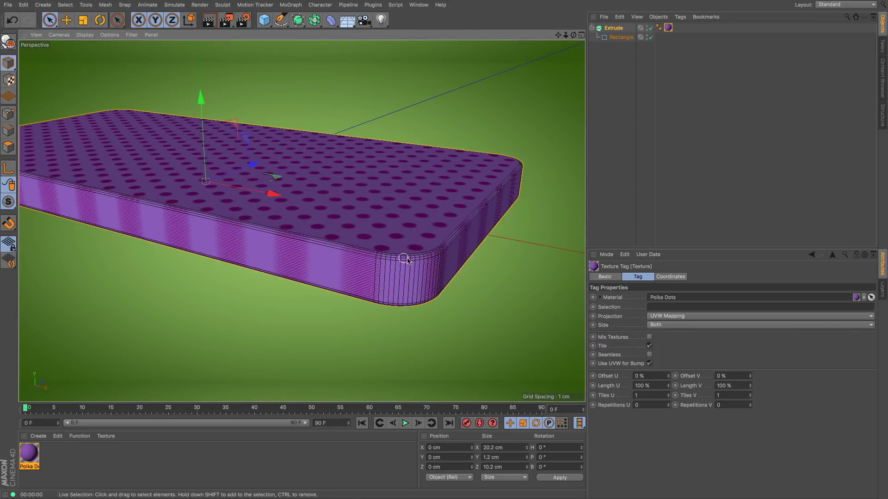
{"action": "left_click_drag", "start_coordinate": [416, 252], "coordinate": [375, 260], "text": "alt"}
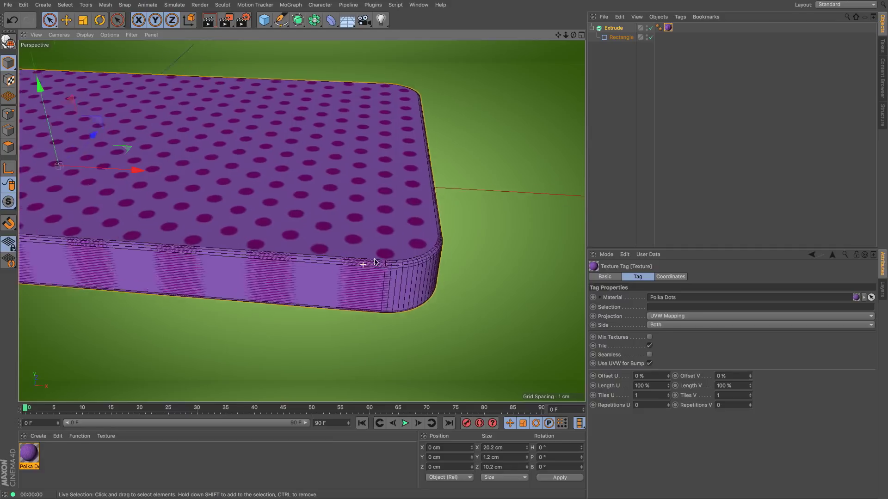
{"action": "right_click_drag", "start_coordinate": [375, 259], "coordinate": [423, 252], "text": "alt"}
{"action": "left_click_drag", "start_coordinate": [395, 242], "coordinate": [424, 259], "text": "alt"}
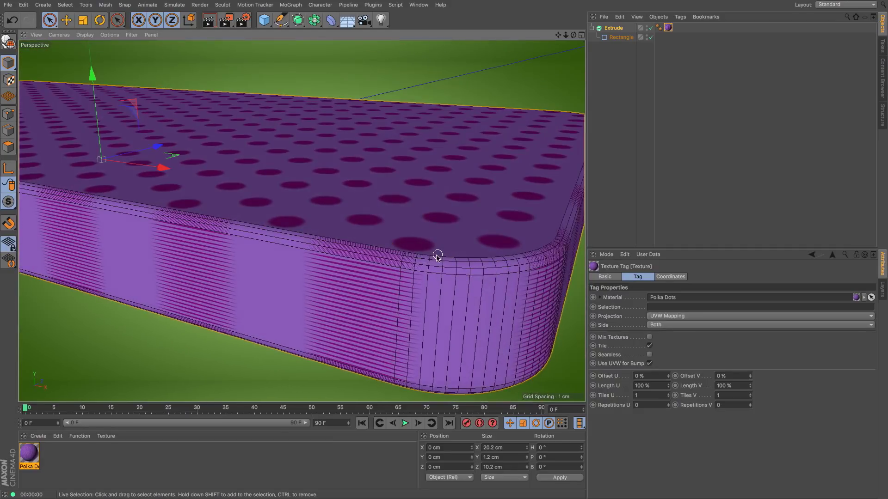
{"action": "scroll", "coordinate": [437, 255], "scroll_direction": "down", "scroll_amount": 8}
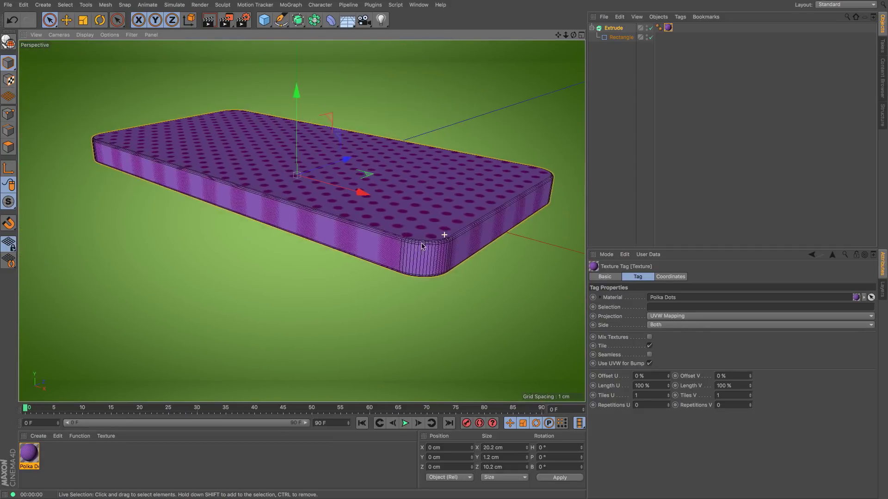
{"action": "scroll", "coordinate": [422, 246], "scroll_direction": "up", "scroll_amount": 4}
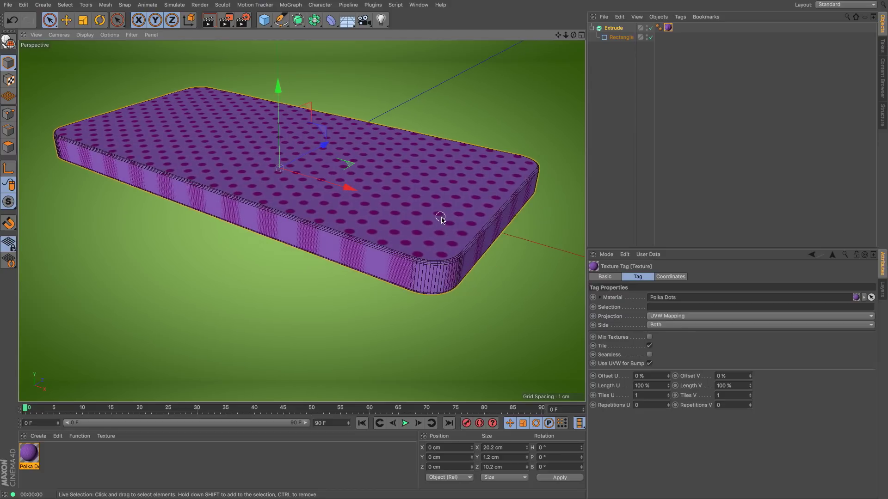
Try making the Extrude object editable without Create Single Object enabled.
{"action": "left_click", "coordinate": [619, 29]}
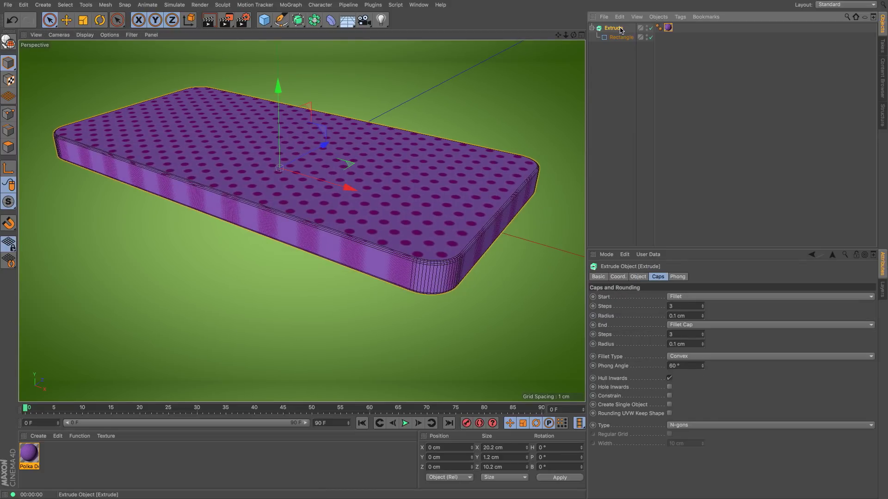
{"action": "key", "text": "c"}
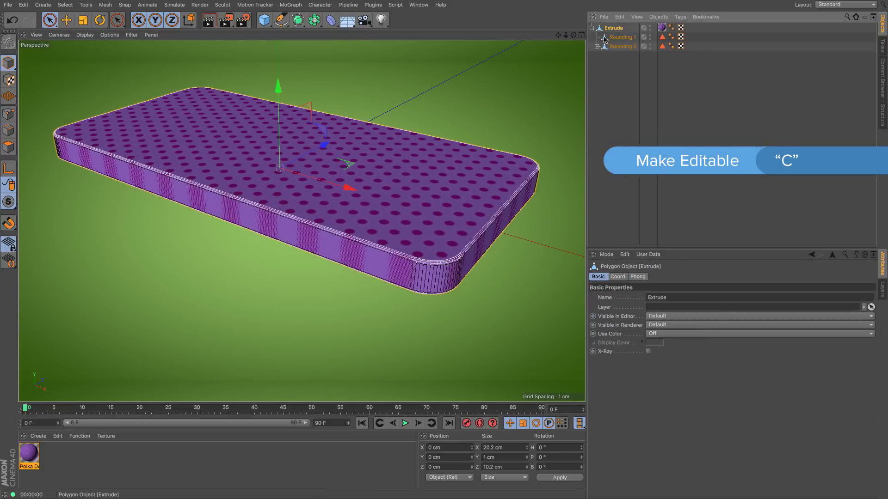
{"action": "key", "text": "ctrl+z"}
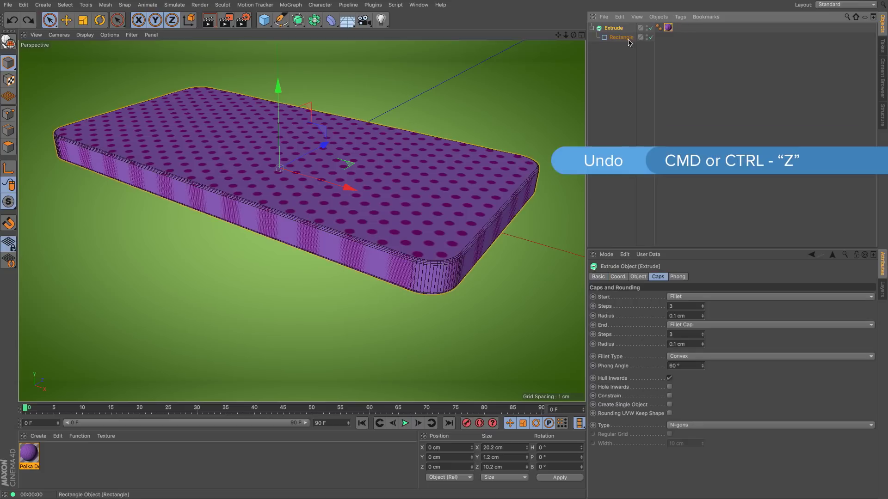
Enable Create Single Object for the Extrude's caps and make the Extrude editable as one polygon object.
{"action": "left_click", "coordinate": [616, 27]}
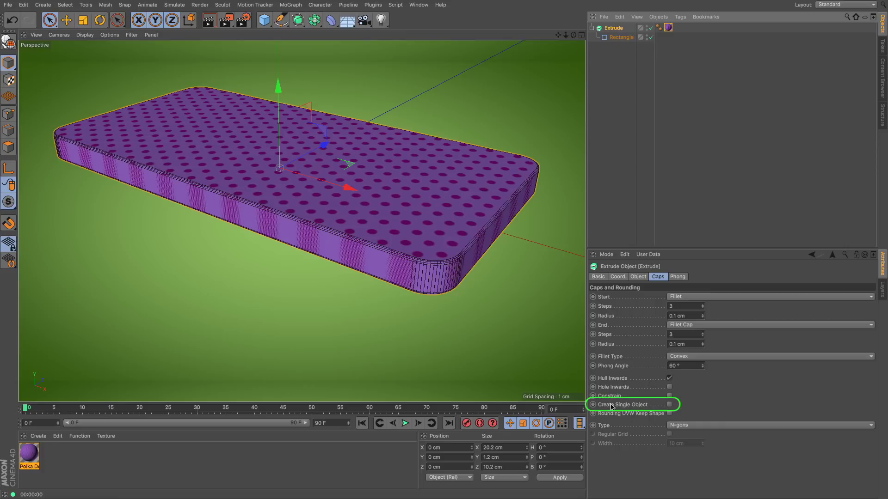
{"action": "left_click", "coordinate": [669, 405]}
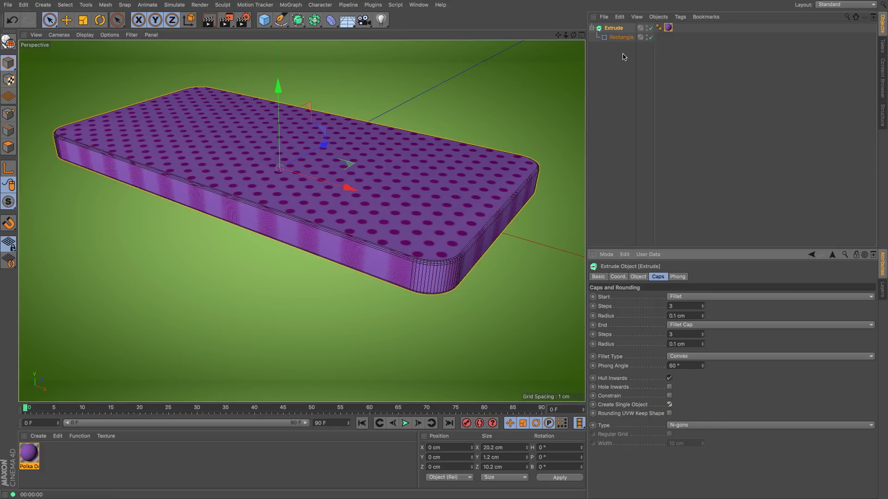
{"action": "key", "text": "c"}
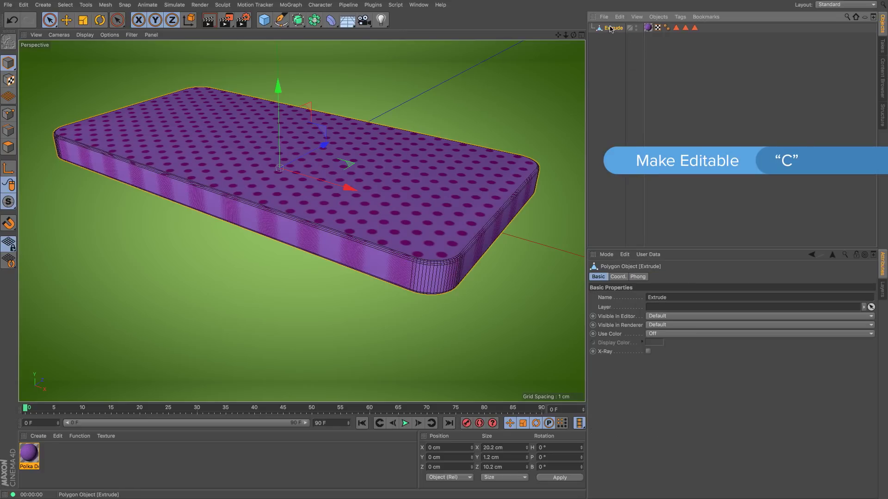
Open the Extrude's UVW tag in the Texture window, examine its UV mesh layout, and close the window.
{"action": "left_click_drag", "start_coordinate": [487, 191], "coordinate": [485, 171], "text": "alt"}
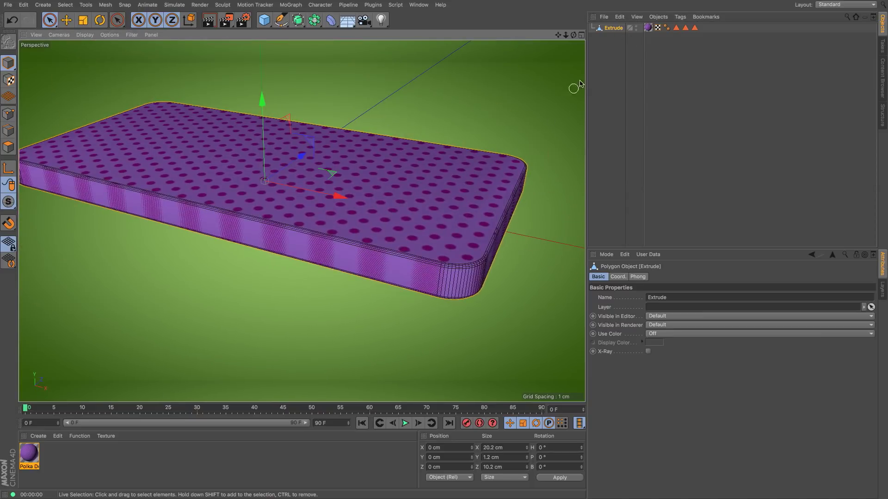
{"action": "left_click", "coordinate": [657, 28]}
{"action": "double_click", "coordinate": [657, 28], "text": "shift"}
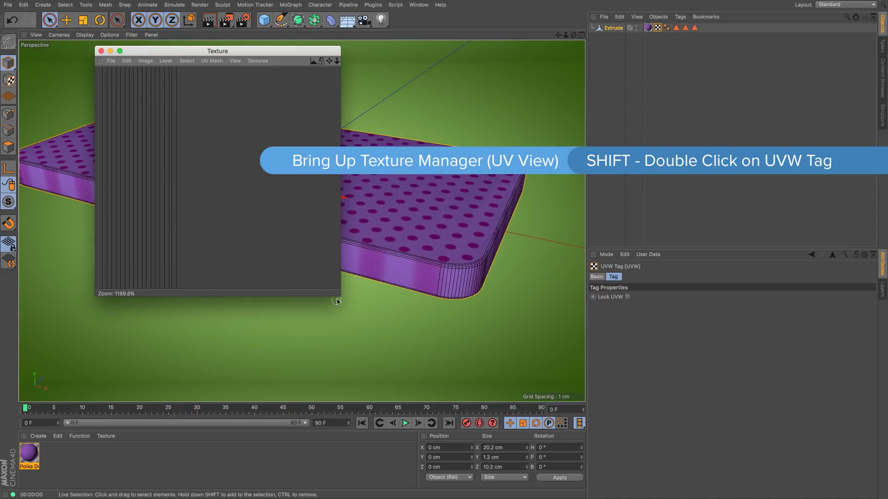
{"action": "scroll", "coordinate": [404, 285], "scroll_direction": "down", "scroll_amount": 15}
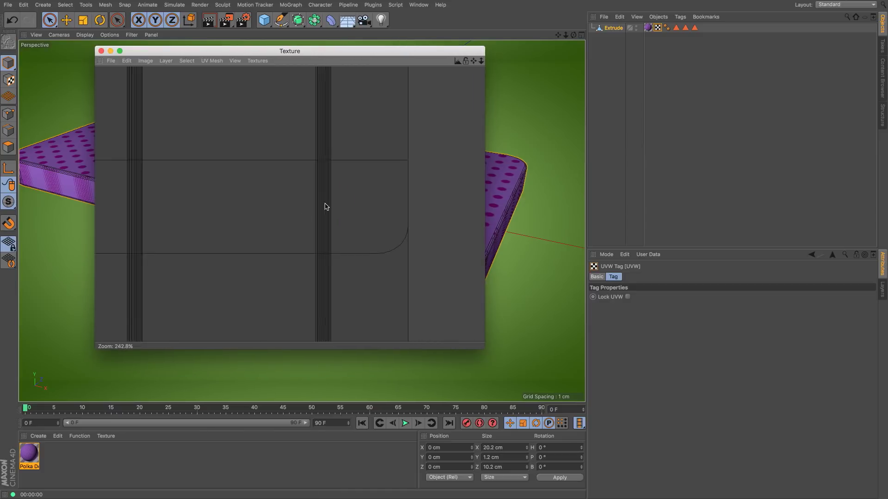
{"action": "scroll", "coordinate": [316, 200], "scroll_direction": "up", "scroll_amount": 4}
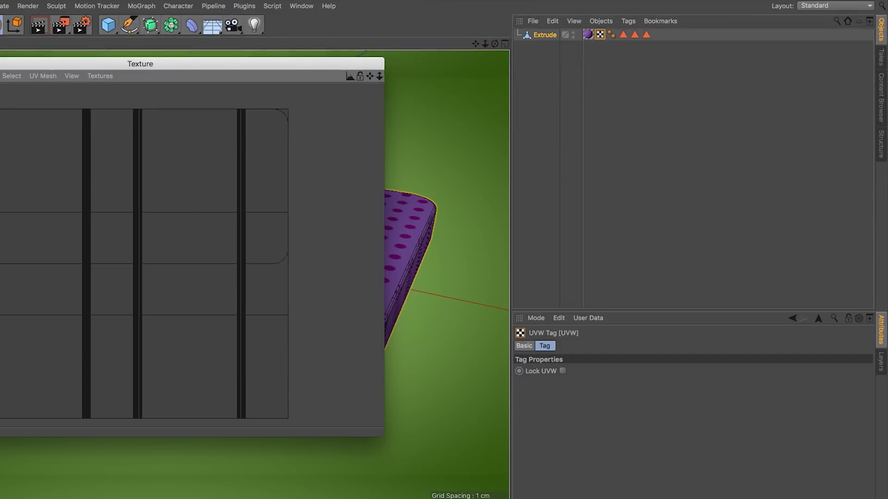
{"action": "left_click", "coordinate": [0, 64]}
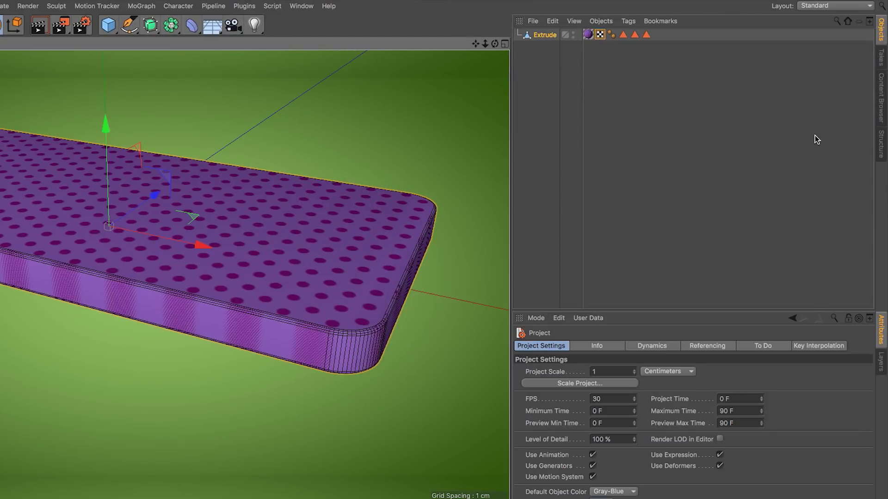
Change the workspace layout to BP - UV Edit and activate UV editing mode for the Extrude object.
{"action": "left_click", "coordinate": [823, 7]}
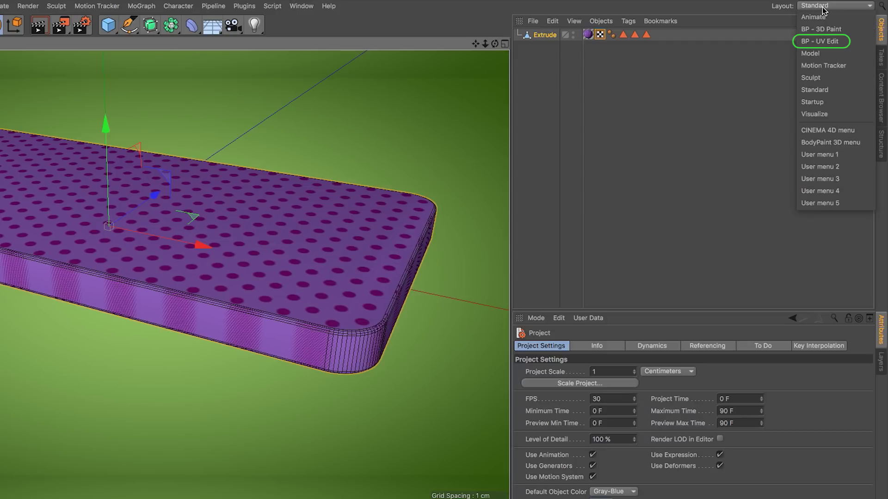
{"action": "left_click", "coordinate": [822, 43]}
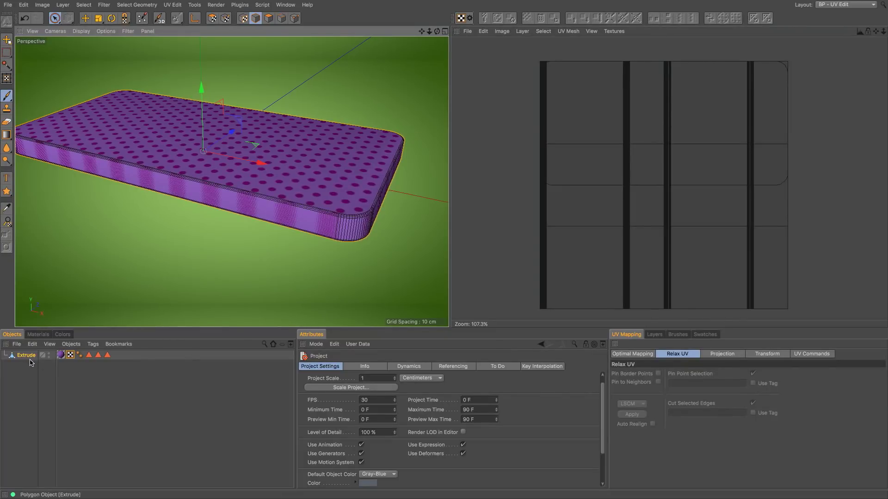
{"action": "left_click", "coordinate": [212, 19]}
{"action": "left_click", "coordinate": [212, 19]}
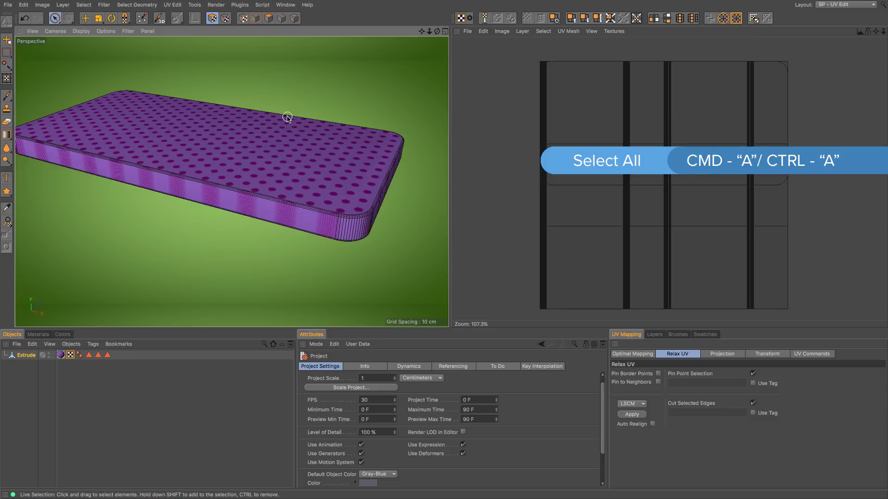
Select all of the Extrude's UV polygons and apply a Frontal projection from the maximized Top view.
{"action": "key", "text": "ctrl+a"}
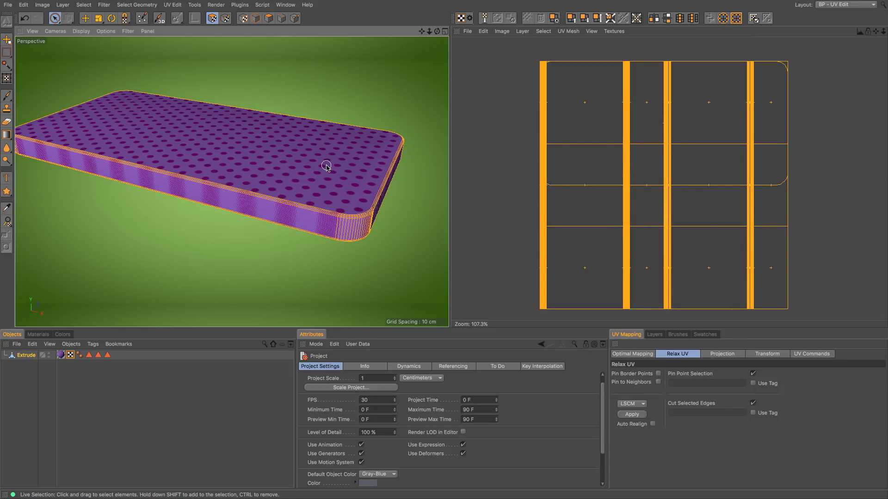
{"action": "left_click", "coordinate": [445, 32]}
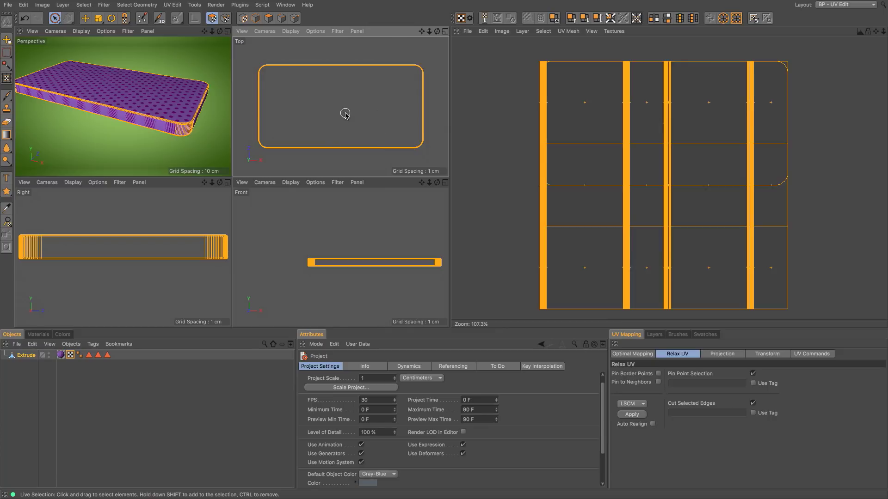
{"action": "left_click", "coordinate": [727, 356]}
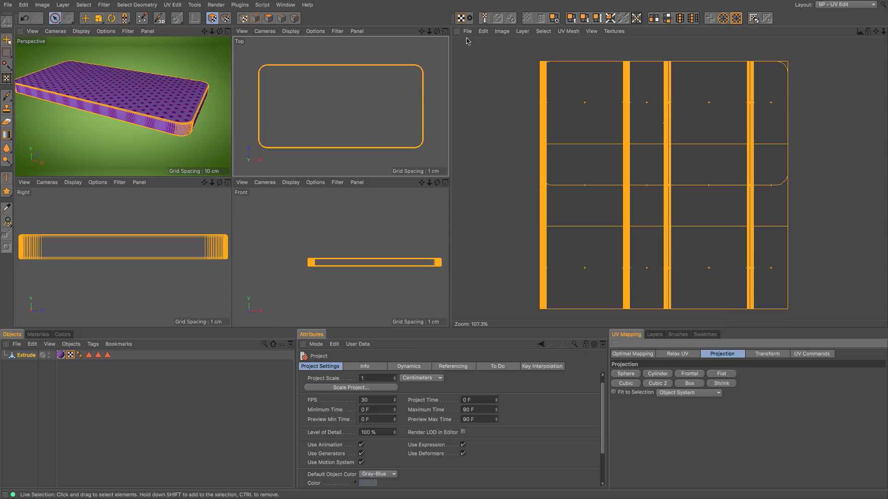
{"action": "left_click", "coordinate": [445, 31]}
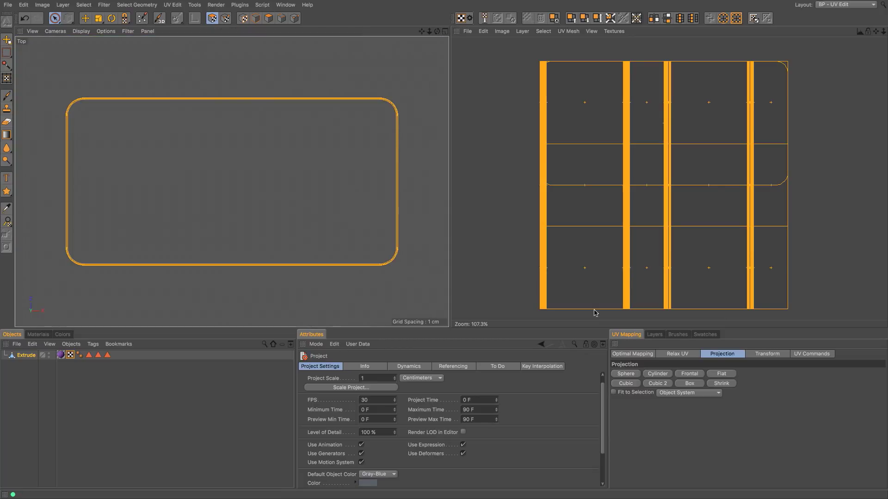
{"action": "left_click", "coordinate": [688, 373]}
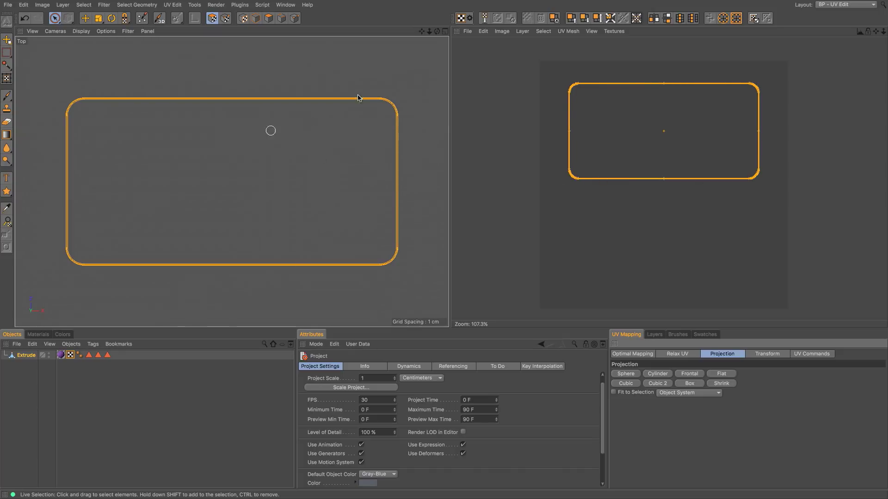
{"action": "left_click", "coordinate": [444, 31]}
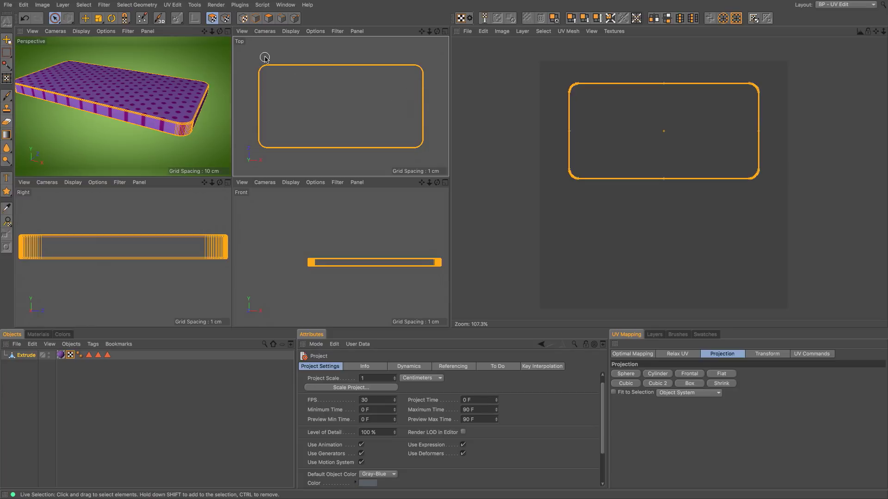
Select the Extrude's top cap polygon in Polygon mode and convert the selection to points.
{"action": "left_click", "coordinate": [269, 19]}
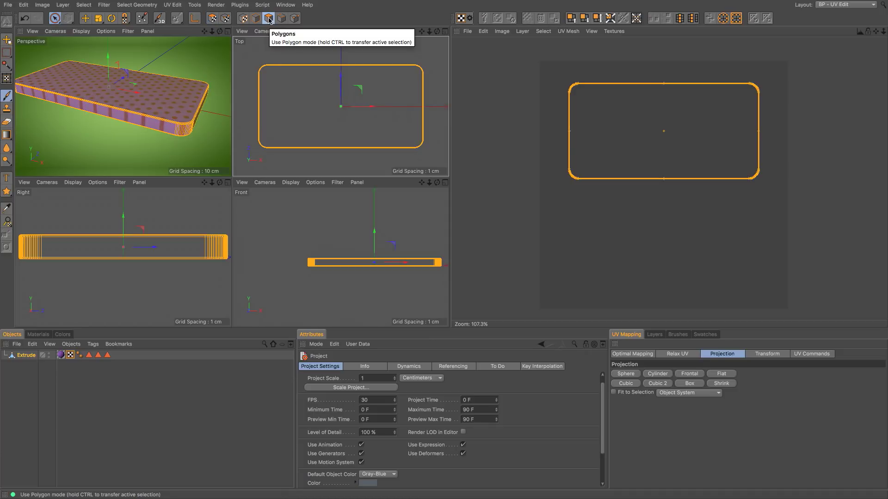
{"action": "left_click", "coordinate": [180, 102]}
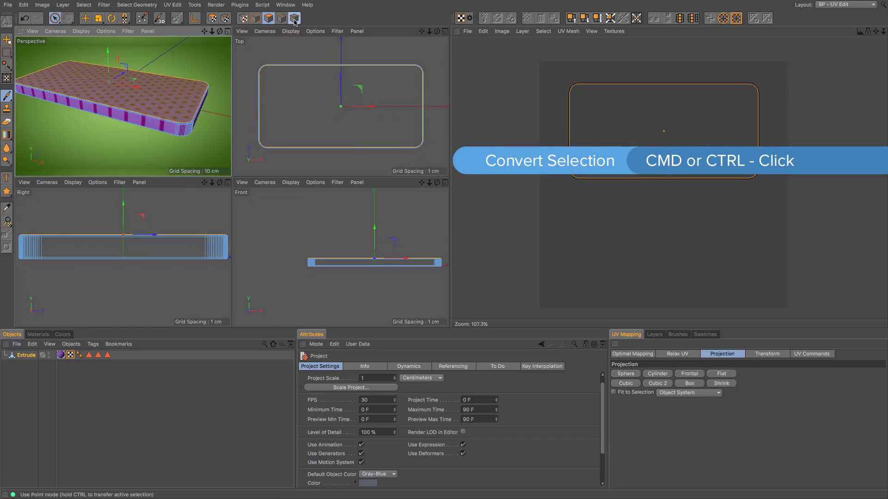
{"action": "left_click", "coordinate": [295, 20], "text": "ctrl"}
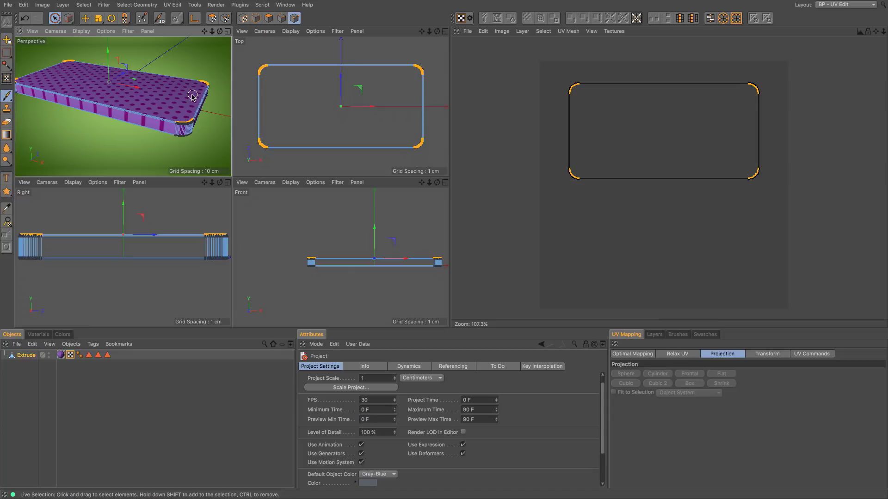
{"action": "scroll", "coordinate": [184, 122], "scroll_direction": "up", "scroll_amount": 5}
{"action": "scroll", "coordinate": [184, 123], "scroll_direction": "down", "scroll_amount": 3}
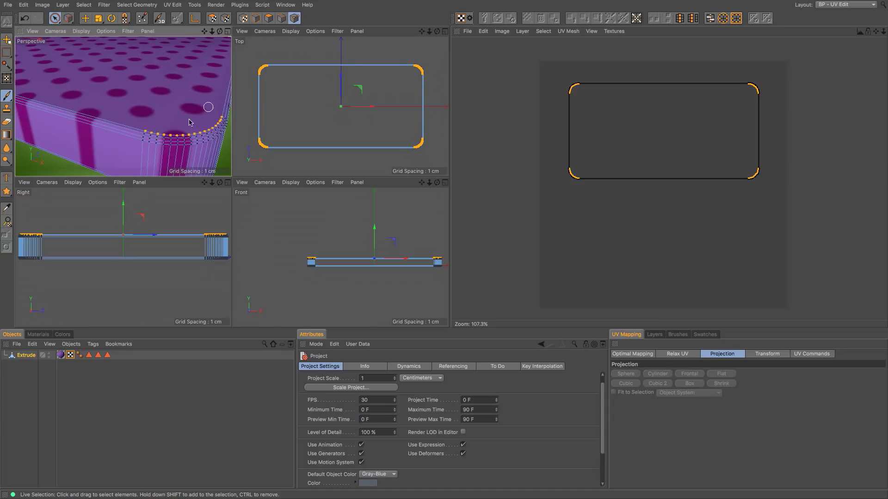
{"action": "scroll", "coordinate": [177, 119], "scroll_direction": "down", "scroll_amount": 3}
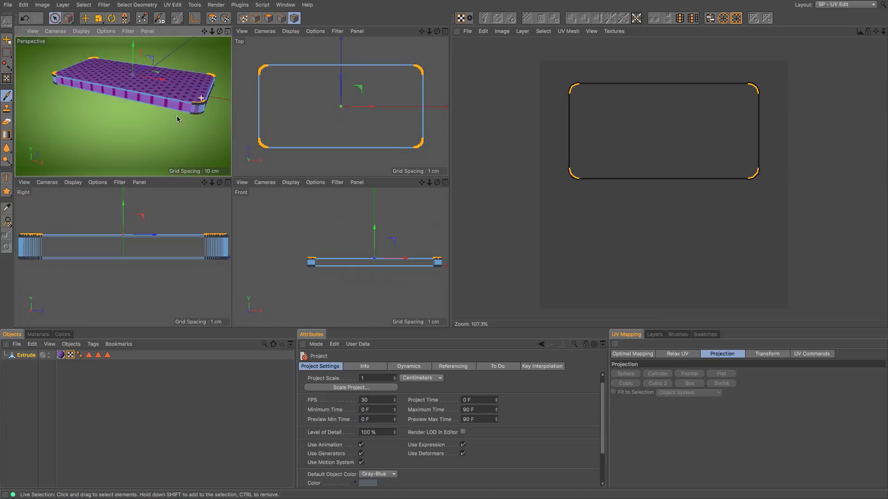
{"action": "scroll", "coordinate": [177, 119], "scroll_direction": "down", "scroll_amount": 1}
{"action": "middle_click_drag", "start_coordinate": [177, 119], "coordinate": [173, 124], "text": "alt"}
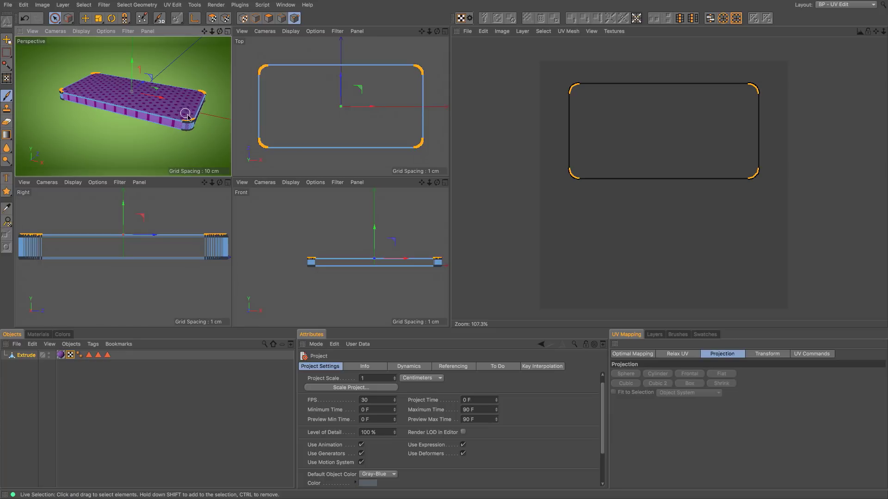
Return to UV Polygon Edit mode with all of the Extrude's polygons selected, comparing it against Point mode.
{"action": "left_click", "coordinate": [212, 19]}
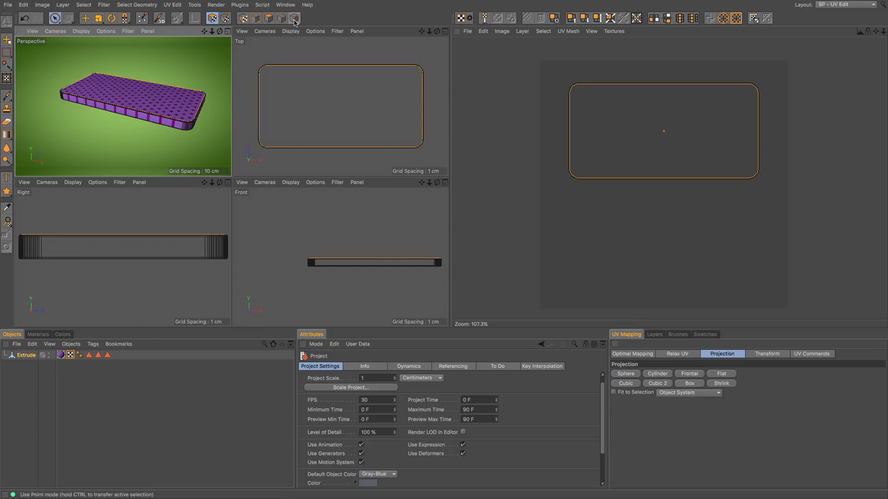
{"action": "key", "text": "ctrl+a"}
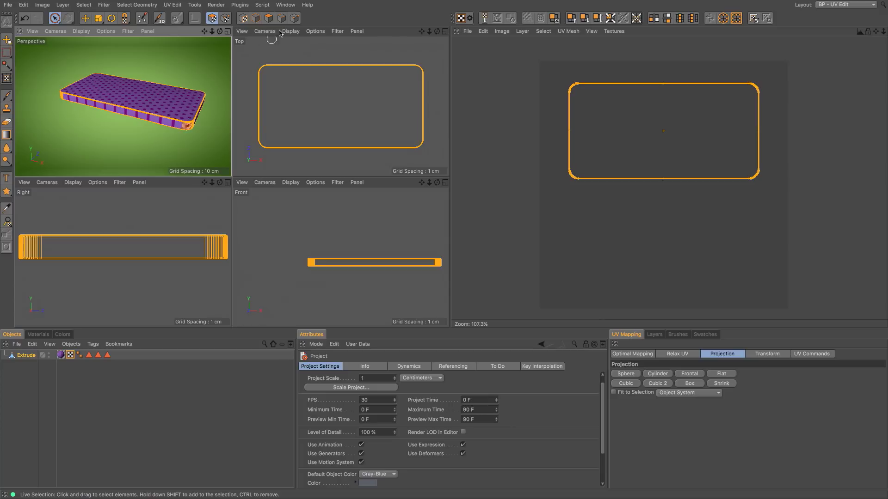
{"action": "left_click", "coordinate": [295, 19]}
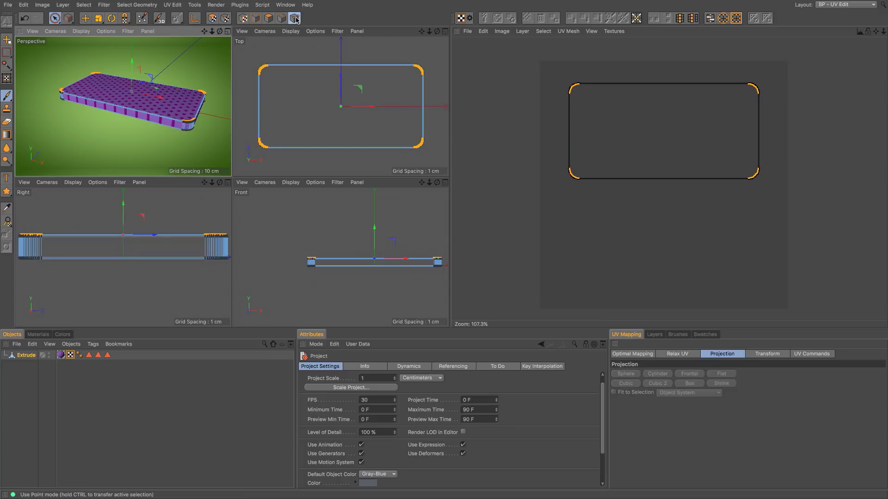
{"action": "left_click", "coordinate": [212, 18]}
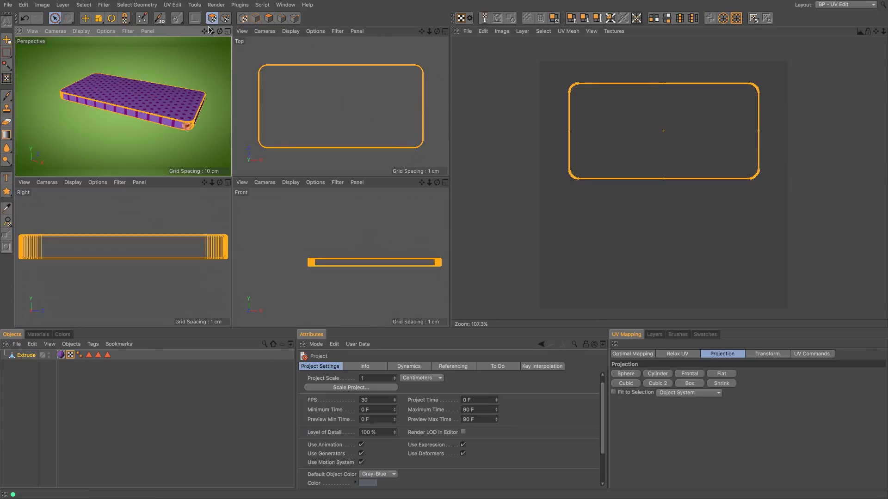
Relax the UVs with LSCM and Cut Selected Edges disabled, and examine the unfolded corners of the UV mesh.
{"action": "left_click", "coordinate": [683, 357]}
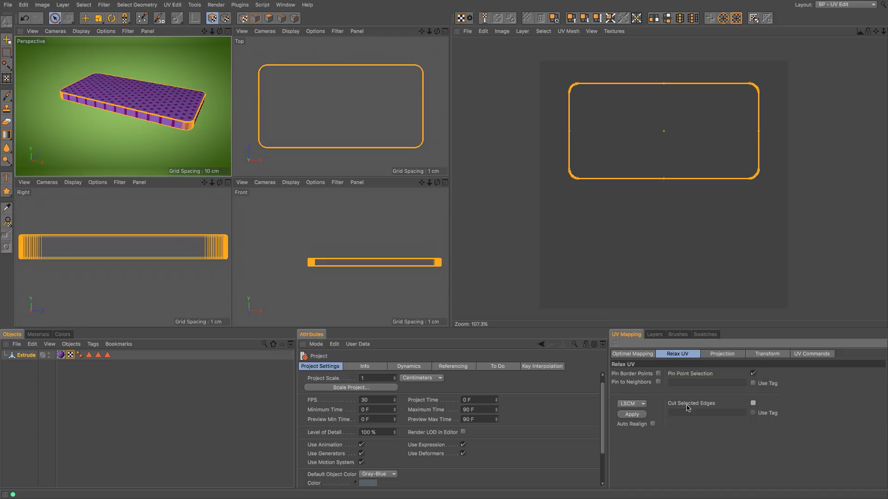
{"action": "left_click", "coordinate": [632, 414]}
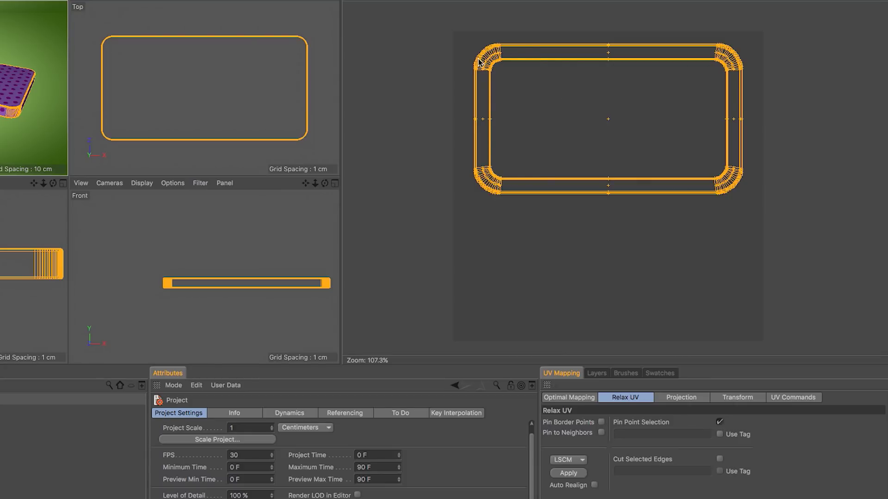
{"action": "right_click_drag", "start_coordinate": [485, 59], "coordinate": [637, 39], "text": "alt"}
{"action": "right_click_drag", "start_coordinate": [497, 157], "coordinate": [460, 192], "text": "alt"}
{"action": "middle_click_drag", "start_coordinate": [522, 230], "coordinate": [482, 117], "text": "alt"}
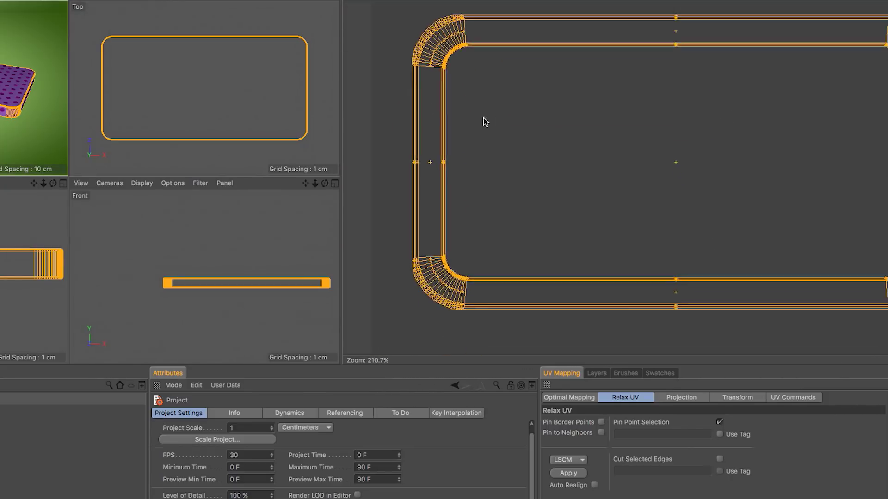
{"action": "right_click_drag", "start_coordinate": [555, 117], "coordinate": [520, 142], "text": "alt"}
{"action": "middle_click_drag", "start_coordinate": [565, 155], "coordinate": [456, 187], "text": "alt"}
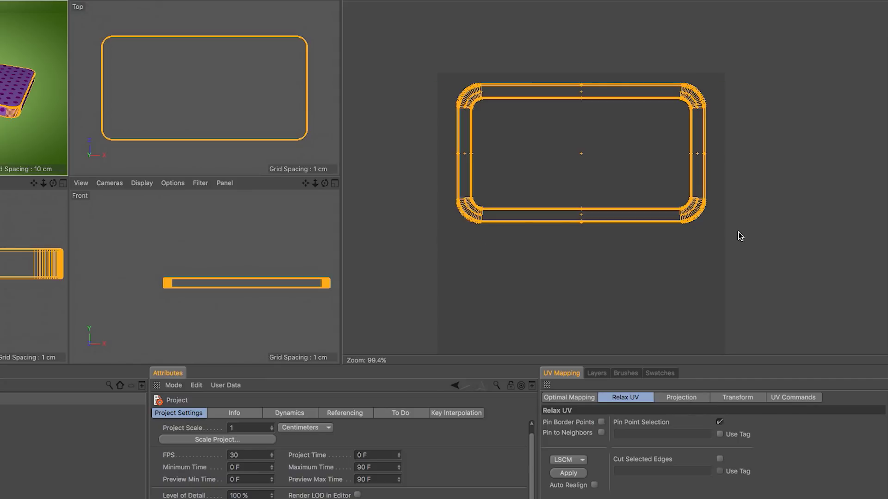
Realign the UVs through Optimal Mapping with 2% spacing, and switch the workspace layout to Standard.
{"action": "left_click", "coordinate": [579, 398]}
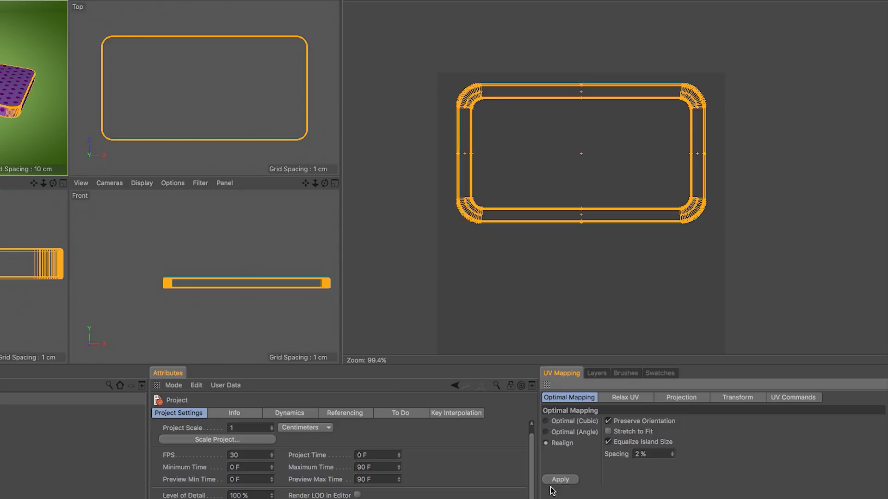
{"action": "left_click", "coordinate": [567, 481]}
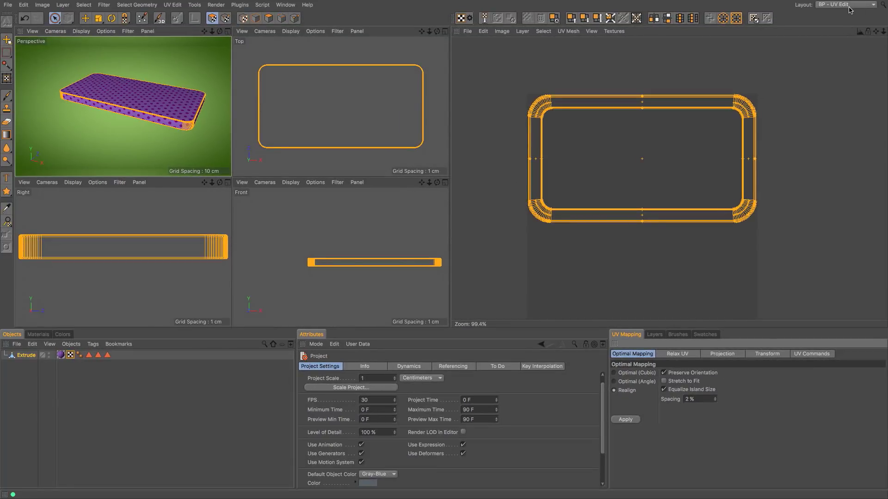
{"action": "left_click", "coordinate": [850, 6]}
{"action": "left_click", "coordinate": [846, 72]}
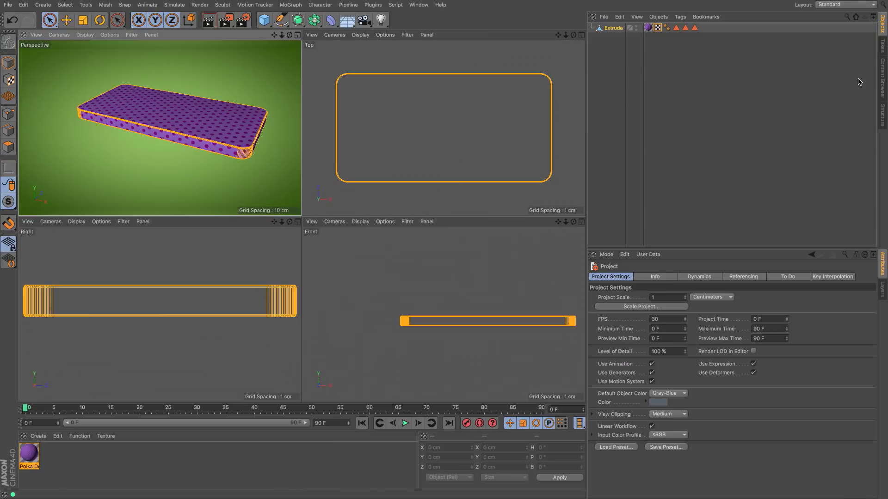
Examine the polka dot texture along the Extrude's sides and rounded corner in the maximized Perspective view.
{"action": "left_click", "coordinate": [297, 35]}
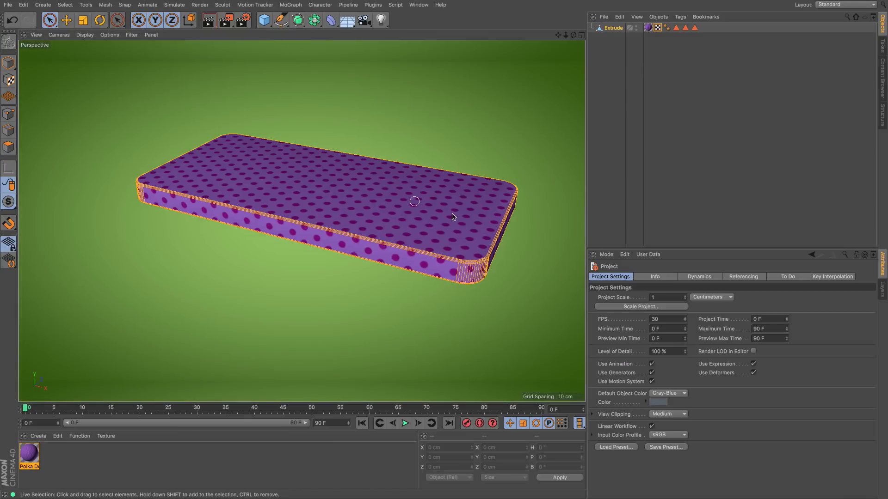
{"action": "scroll", "coordinate": [471, 267], "scroll_direction": "up", "scroll_amount": 10}
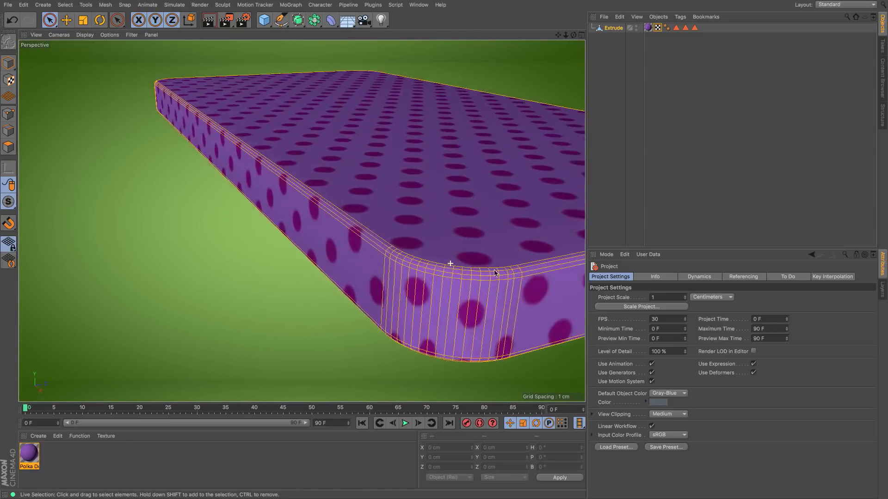
{"action": "left_click_drag", "start_coordinate": [455, 285], "coordinate": [407, 293], "text": "alt"}
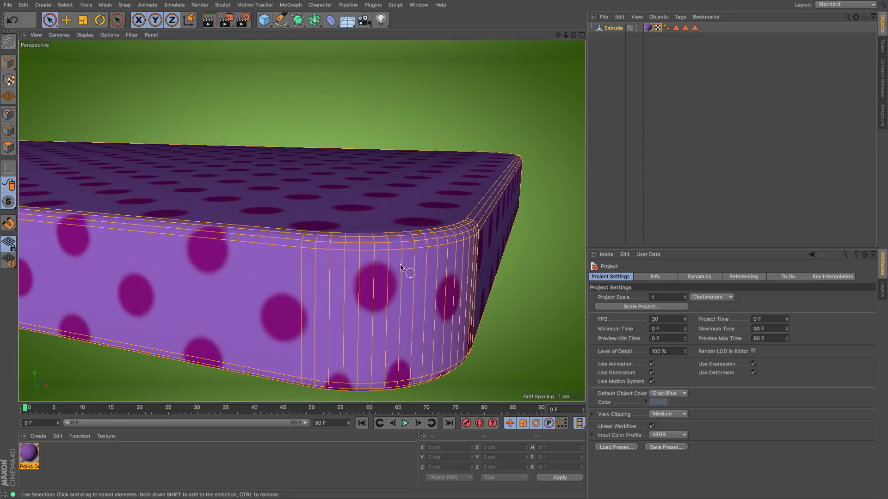
{"action": "scroll", "coordinate": [455, 261], "scroll_direction": "down", "scroll_amount": 10}
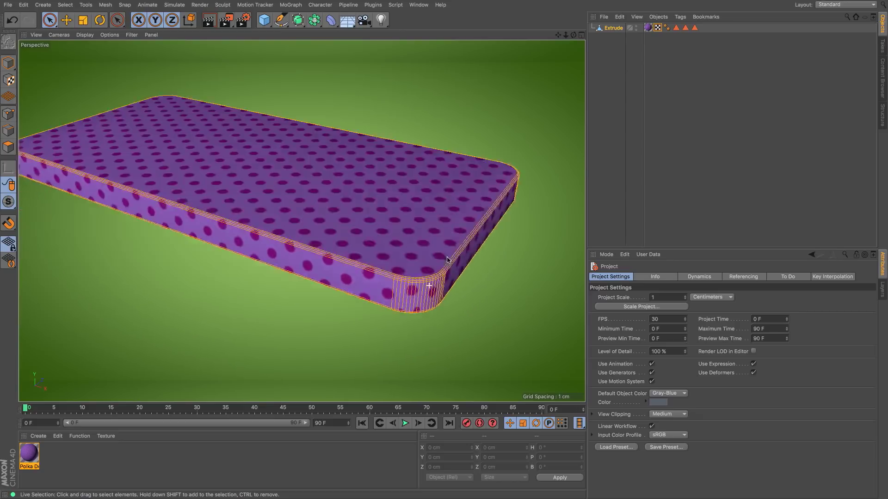
{"action": "scroll", "coordinate": [454, 253], "scroll_direction": "down", "scroll_amount": 5}
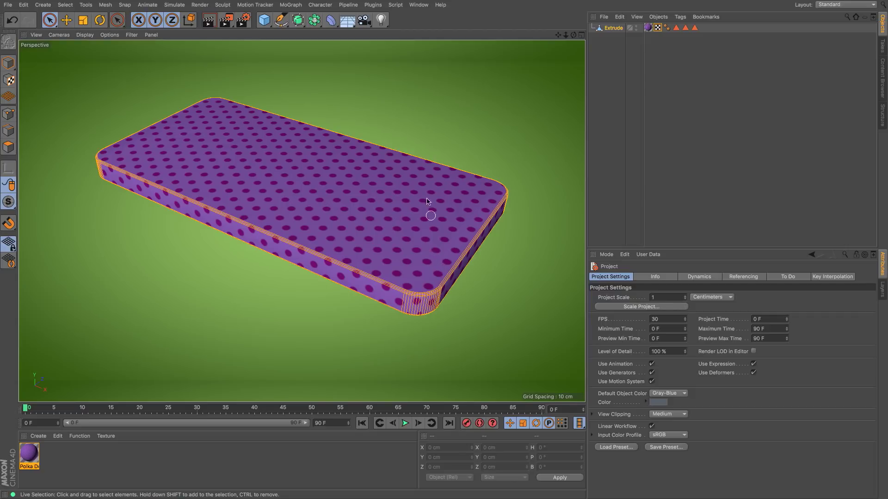
In Edge mode, use Ring Selection to select the short edges crossing the uppermost band of the Extrude's top fillet.
{"action": "left_click", "coordinate": [8, 114]}
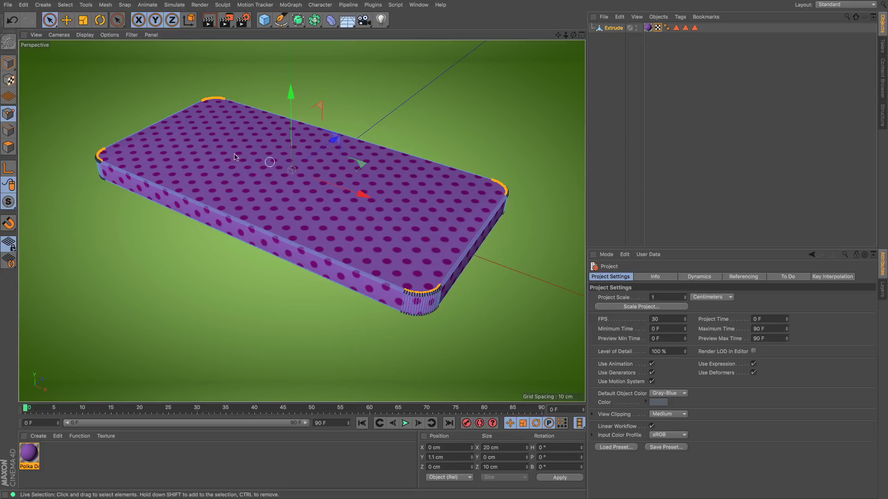
{"action": "left_click", "coordinate": [9, 131]}
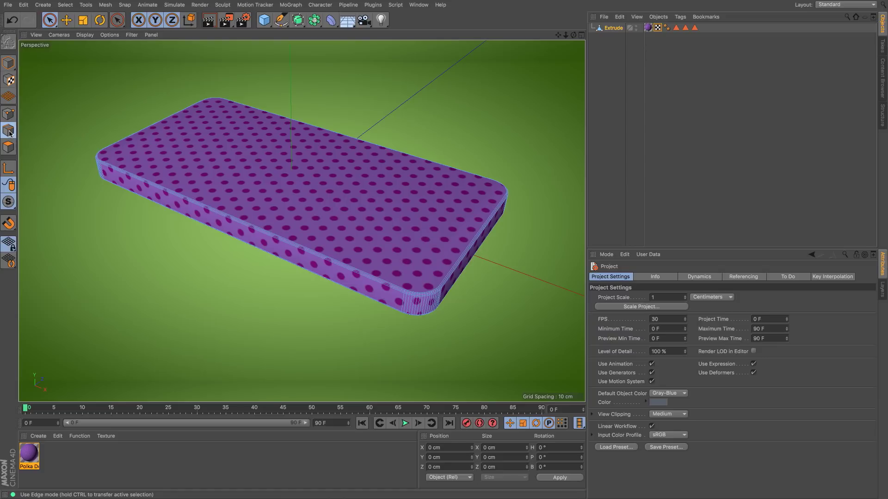
{"action": "right_click_drag", "start_coordinate": [404, 290], "coordinate": [502, 268], "text": "alt"}
{"action": "middle_click_drag", "start_coordinate": [475, 286], "coordinate": [418, 197], "text": "alt"}
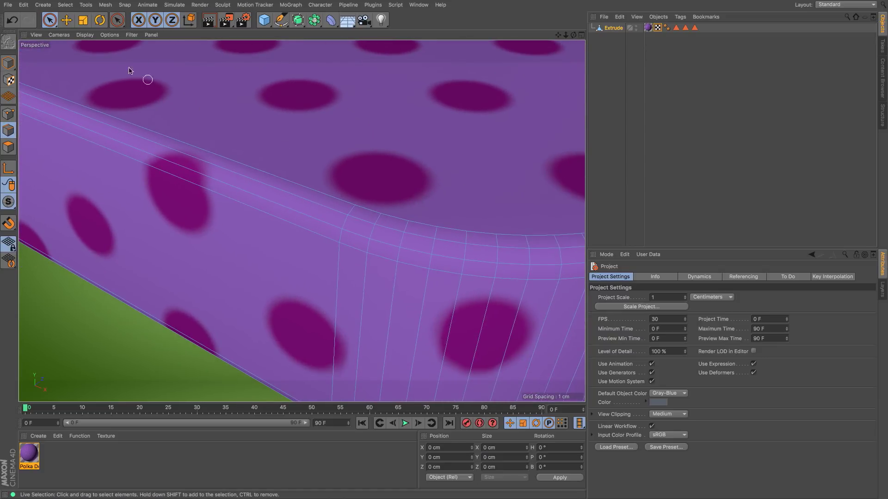
{"action": "left_click", "coordinate": [67, 7]}
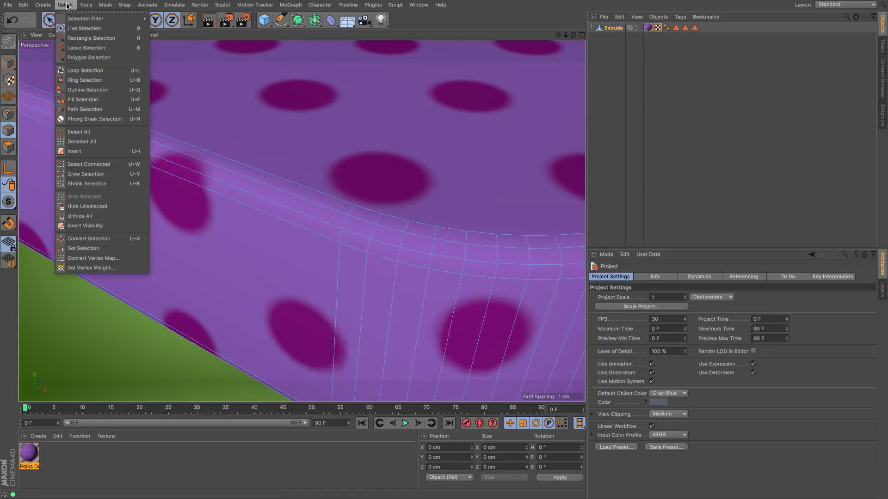
{"action": "left_click", "coordinate": [87, 80]}
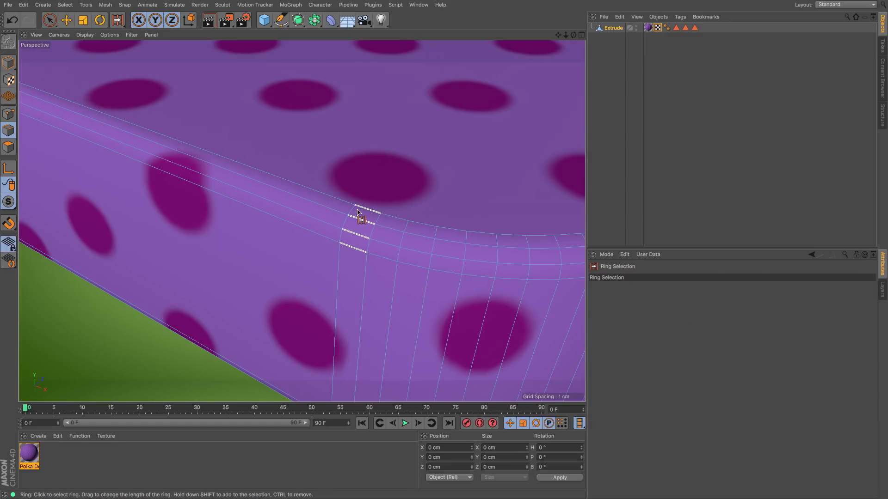
{"action": "scroll", "coordinate": [385, 222], "scroll_direction": "down", "scroll_amount": 3}
{"action": "middle_click_drag", "start_coordinate": [386, 223], "coordinate": [381, 226], "text": "alt"}
{"action": "left_click_drag", "start_coordinate": [381, 226], "coordinate": [323, 230], "text": "alt"}
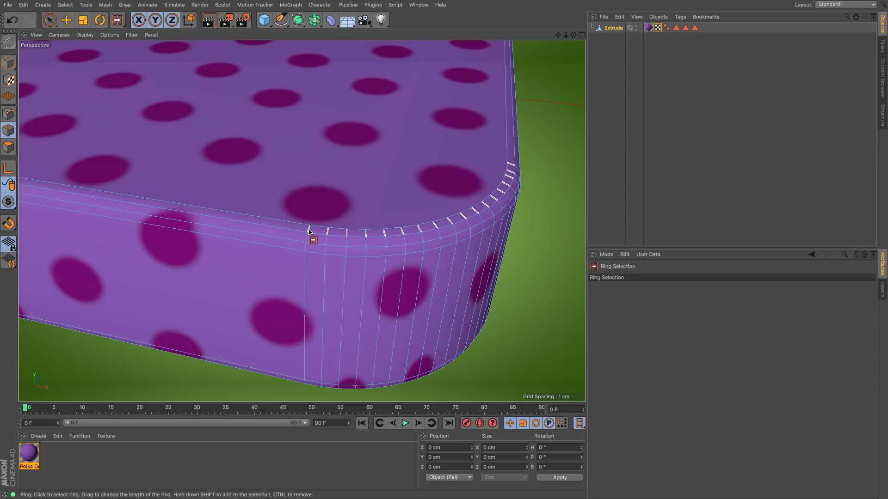
{"action": "left_click", "coordinate": [309, 231]}
Add the remaining edge rings down the rounded corner to the selection, covering the top fillet, the side wall and the bottom fillet.
{"action": "left_click", "coordinate": [307, 240], "text": "shift"}
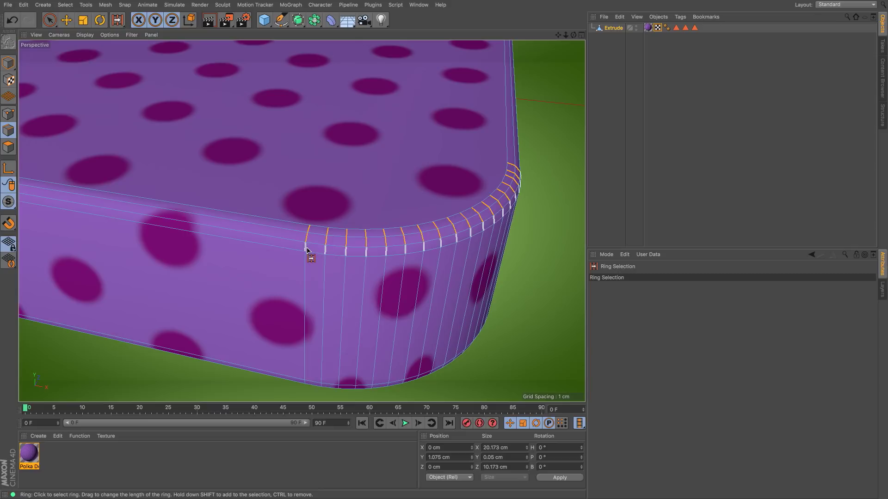
{"action": "left_click", "coordinate": [307, 248], "text": "shift"}
{"action": "left_click", "coordinate": [307, 272], "text": "shift"}
{"action": "left_click_drag", "start_coordinate": [380, 271], "coordinate": [304, 273], "text": "alt"}
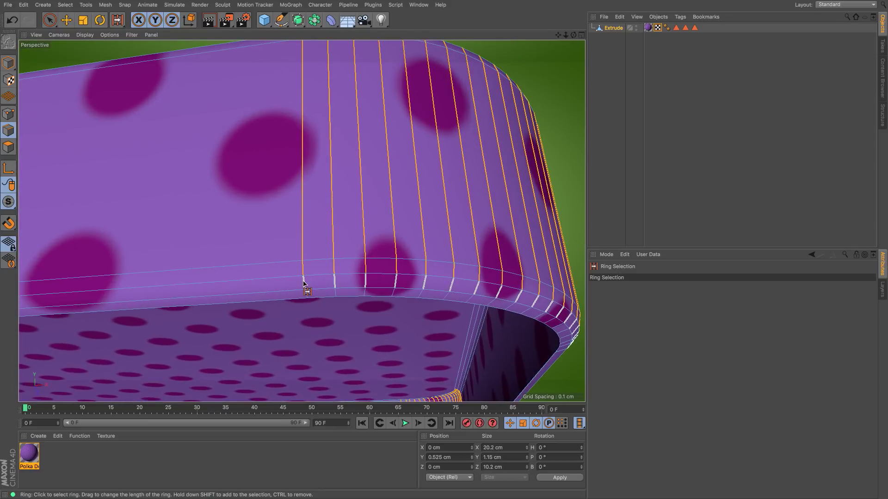
{"action": "left_click", "coordinate": [307, 298]}
Examine the selected edge rings around the Extrude's rounded corners from several angles.
{"action": "left_click_drag", "start_coordinate": [430, 228], "coordinate": [465, 213], "text": "alt"}
{"action": "middle_click_drag", "start_coordinate": [441, 200], "coordinate": [468, 193], "text": "alt"}
{"action": "right_click_drag", "start_coordinate": [469, 193], "coordinate": [453, 194], "text": "alt"}
{"action": "middle_click_drag", "start_coordinate": [454, 194], "coordinate": [411, 220], "text": "alt"}
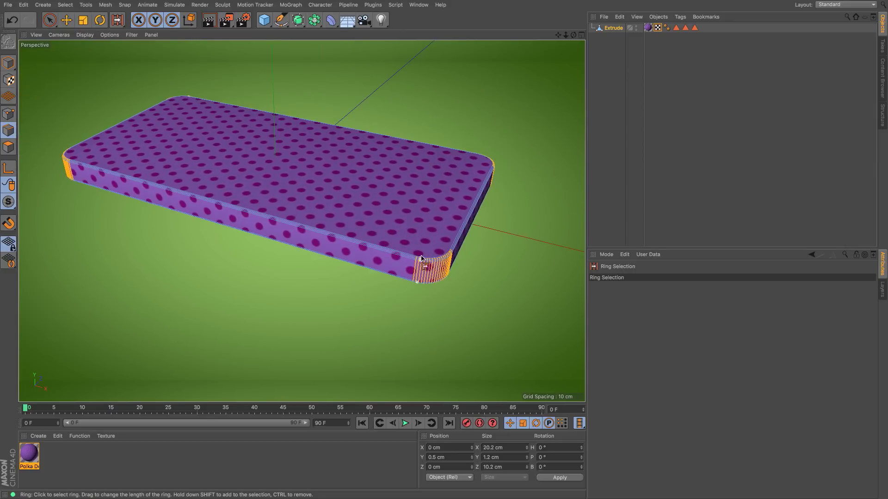
{"action": "right_click_drag", "start_coordinate": [420, 255], "coordinate": [467, 238], "text": "alt"}
{"action": "scroll", "coordinate": [466, 238], "scroll_direction": "up", "scroll_amount": 2}
{"action": "left_click_drag", "start_coordinate": [402, 267], "coordinate": [434, 301], "text": "alt"}
{"action": "left_click_drag", "start_coordinate": [492, 249], "coordinate": [515, 175], "text": "alt"}
{"action": "scroll", "coordinate": [467, 236], "scroll_direction": "down", "scroll_amount": 8}
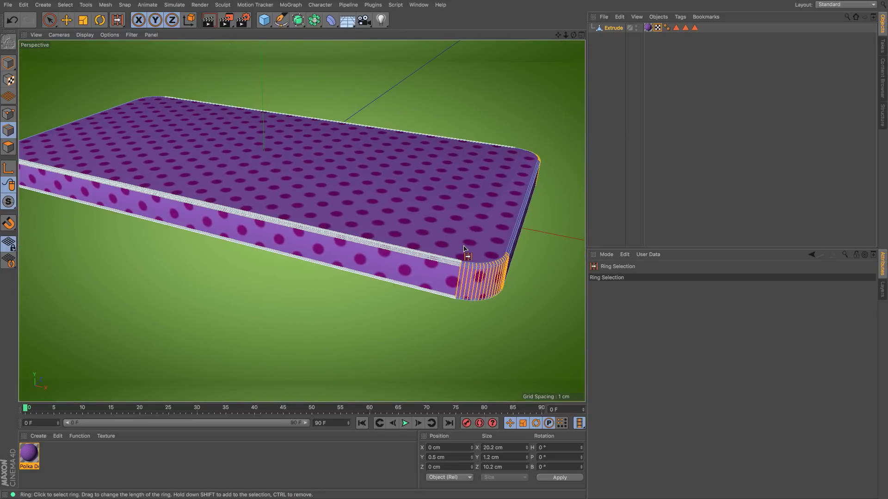
Check the corner point selection in Point mode, and return to Edge mode.
{"action": "left_click", "coordinate": [9, 115]}
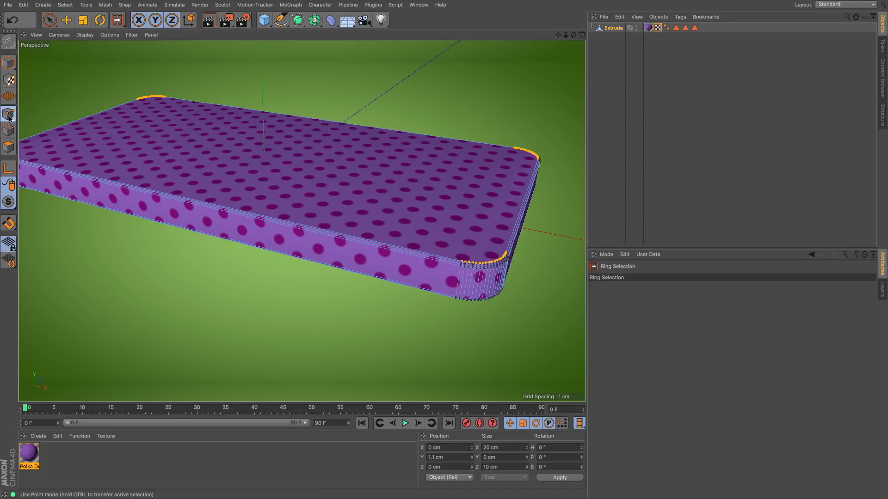
{"action": "left_click", "coordinate": [10, 130]}
{"action": "left_click", "coordinate": [9, 132], "text": "ctrl"}
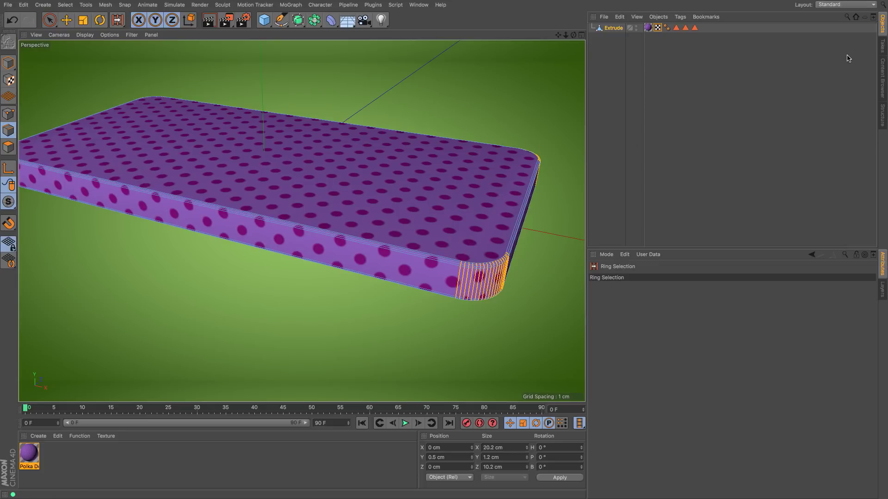
Switch the workspace layout to BP - UV Edit and activate UV Polygons mode.
{"action": "left_click", "coordinate": [845, 5]}
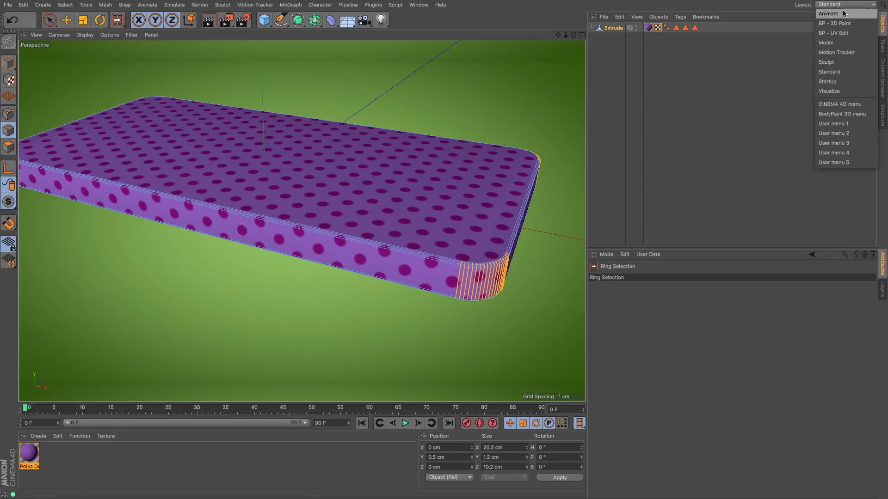
{"action": "left_click", "coordinate": [846, 37]}
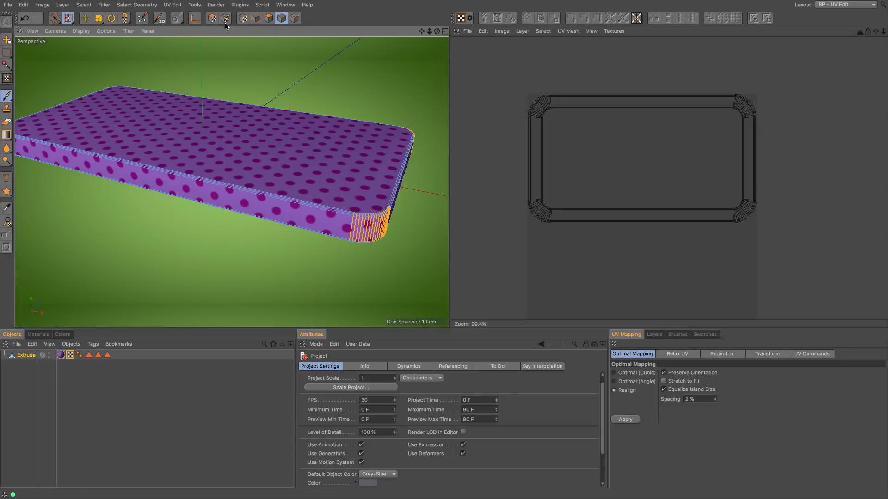
{"action": "left_click", "coordinate": [212, 18]}
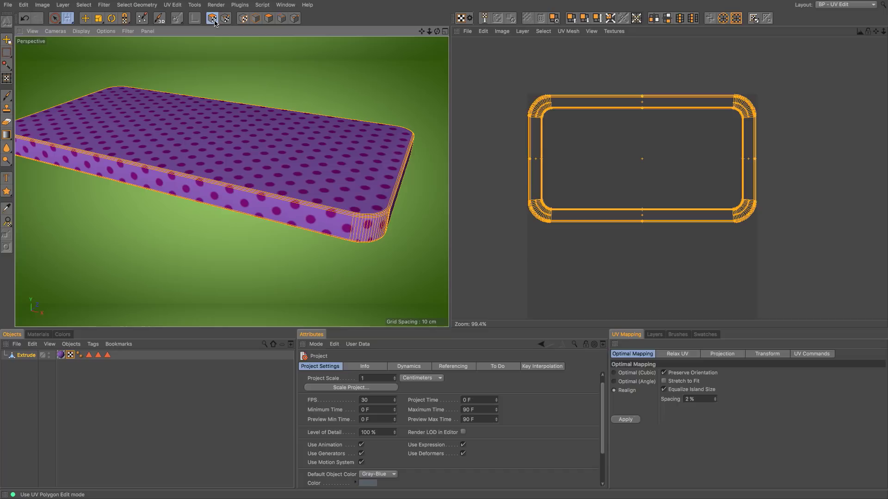
Show the Top view and apply a Frontal projection to the Extrude's UVs.
{"action": "left_click", "coordinate": [444, 32]}
{"action": "left_click", "coordinate": [445, 32]}
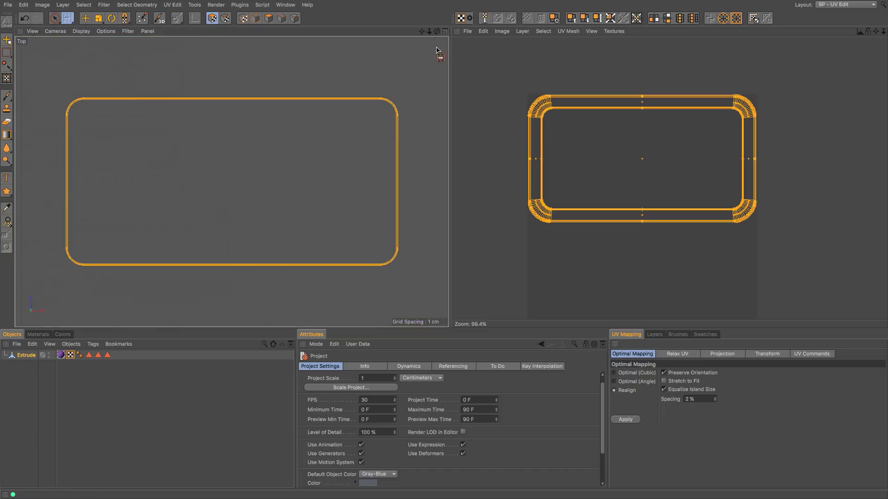
{"action": "left_click", "coordinate": [735, 355]}
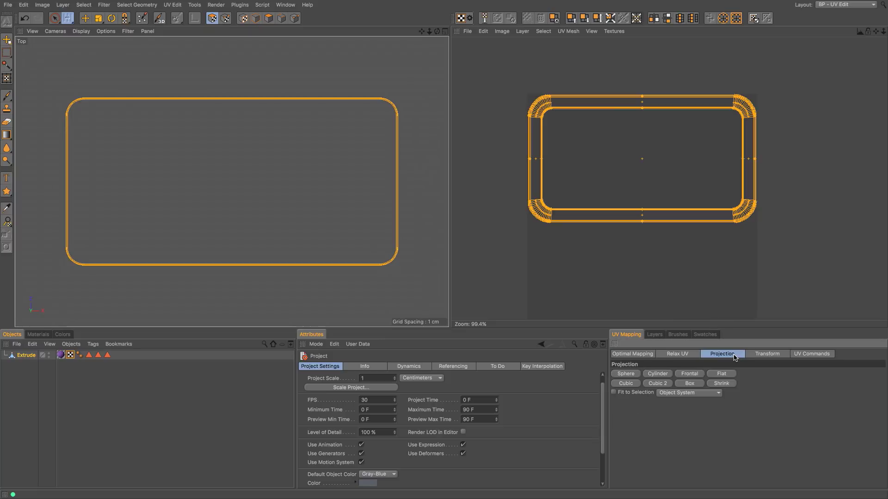
{"action": "left_click", "coordinate": [695, 376]}
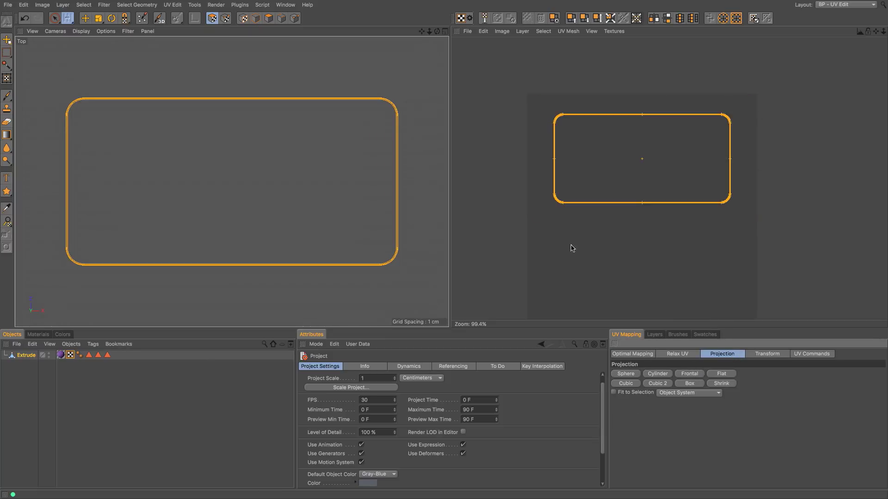
Relax the UVs with LSCM and Cut Selected Edges enabled, and examine a split corner of the UV mesh.
{"action": "left_click", "coordinate": [689, 358]}
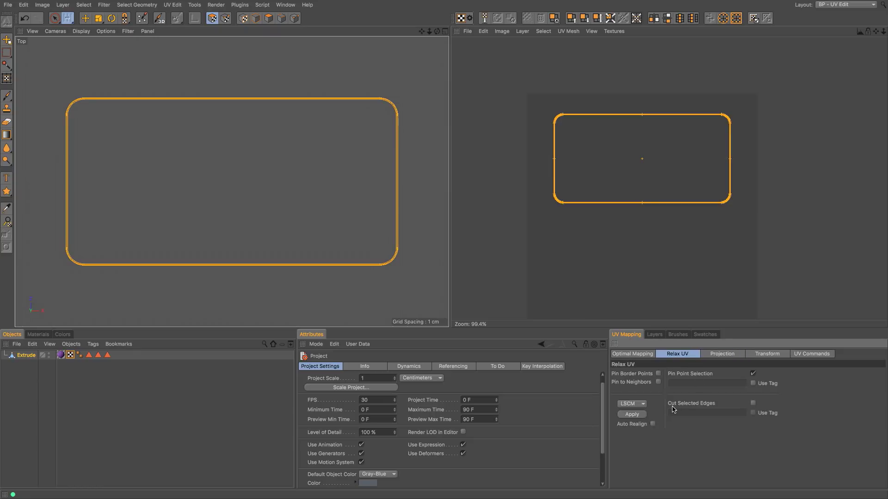
{"action": "left_click", "coordinate": [753, 403]}
{"action": "left_click", "coordinate": [632, 415]}
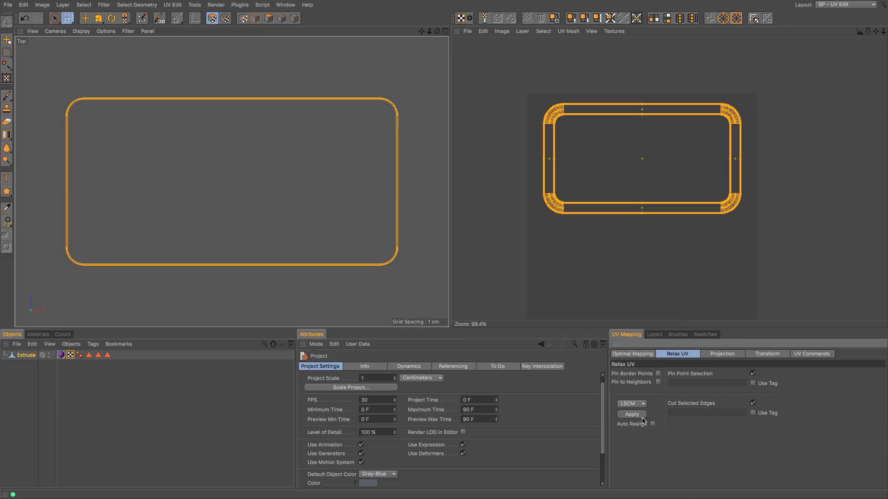
{"action": "scroll", "coordinate": [560, 204], "scroll_direction": "up", "scroll_amount": 10}
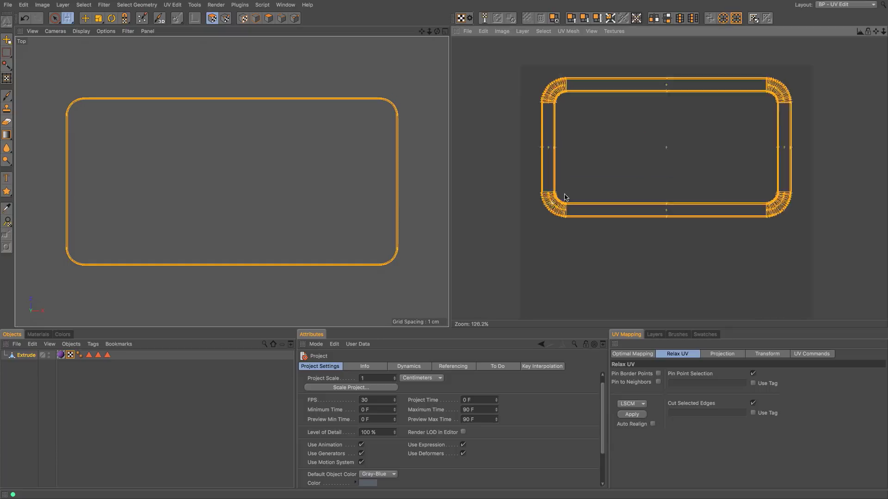
{"action": "scroll", "coordinate": [616, 170], "scroll_direction": "up", "scroll_amount": 3}
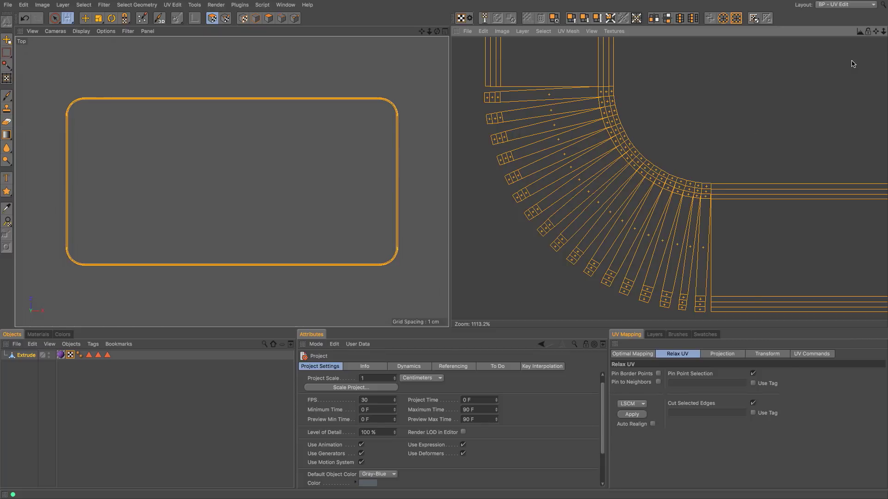
Switch the workspace layout to Standard and maximize the Perspective view.
{"action": "left_click", "coordinate": [845, 4]}
{"action": "left_click", "coordinate": [584, 36]}
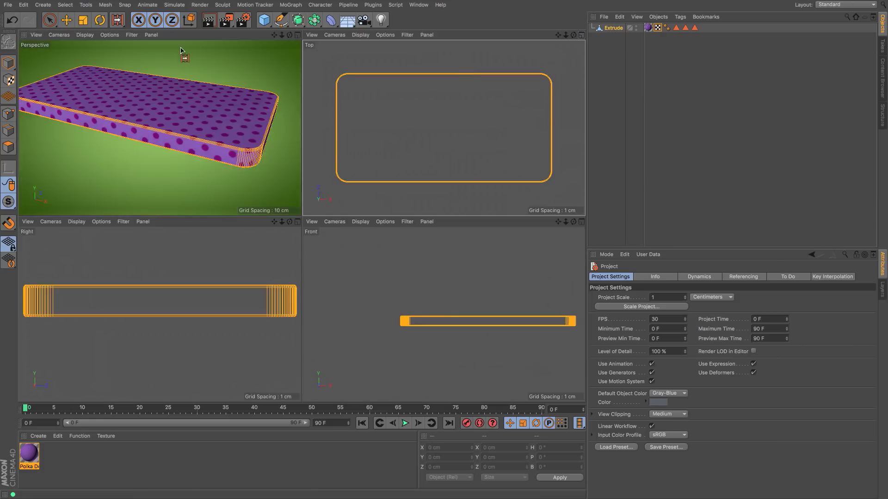
{"action": "left_click", "coordinate": [295, 36]}
Examine the polka dots across the Extrude's rounded corner and fillets, both close up and on the whole object.
{"action": "scroll", "coordinate": [406, 240], "scroll_direction": "up", "scroll_amount": 5}
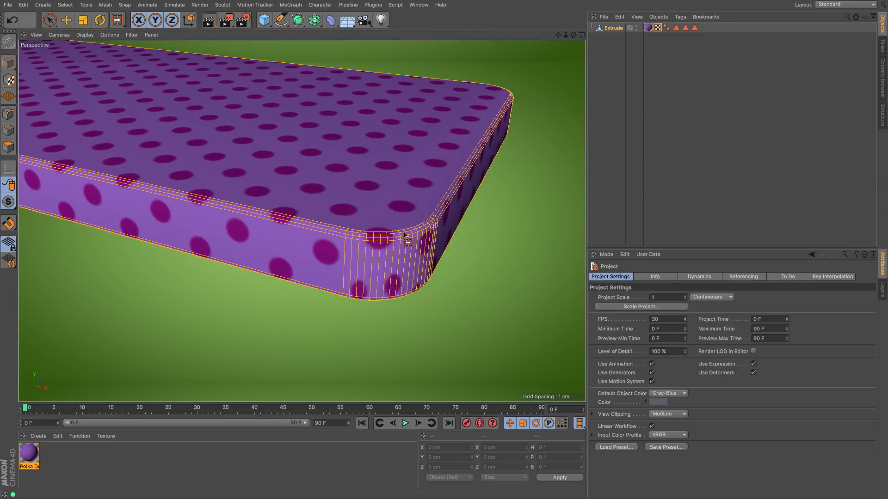
{"action": "left_click_drag", "start_coordinate": [406, 236], "coordinate": [417, 276], "text": "alt"}
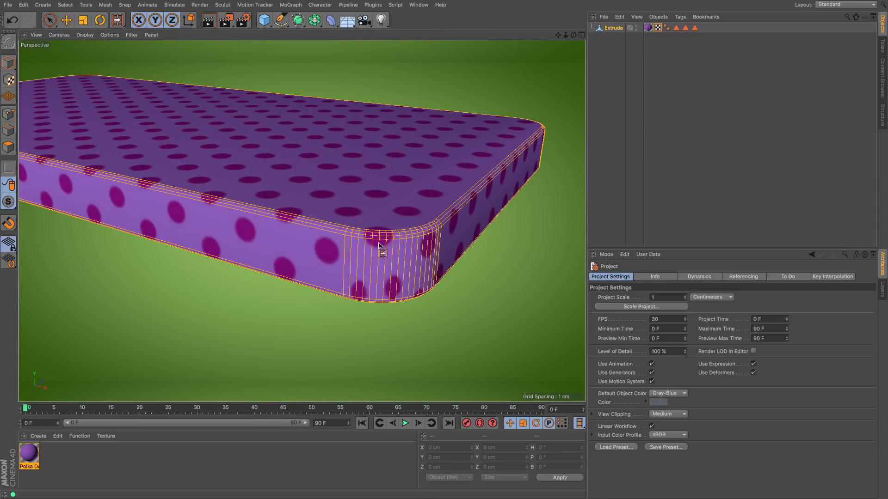
{"action": "scroll", "coordinate": [379, 245], "scroll_direction": "up", "scroll_amount": 10}
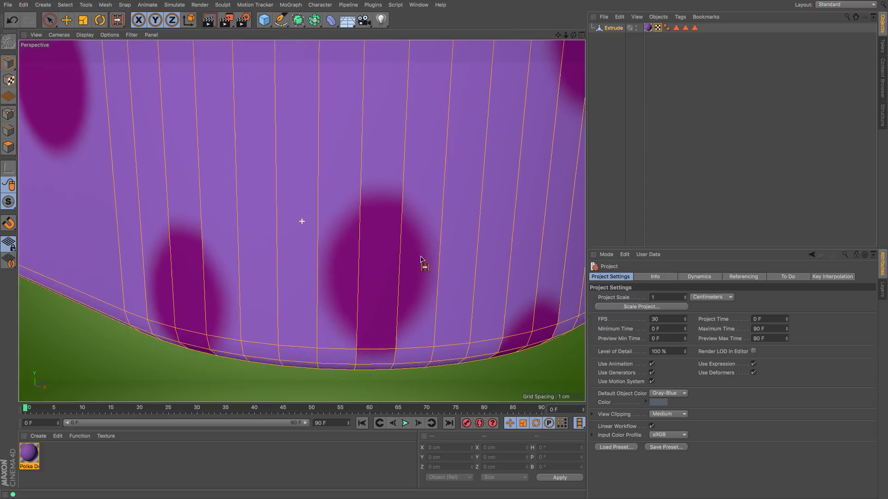
{"action": "left_click_drag", "start_coordinate": [421, 259], "coordinate": [408, 224], "text": "alt"}
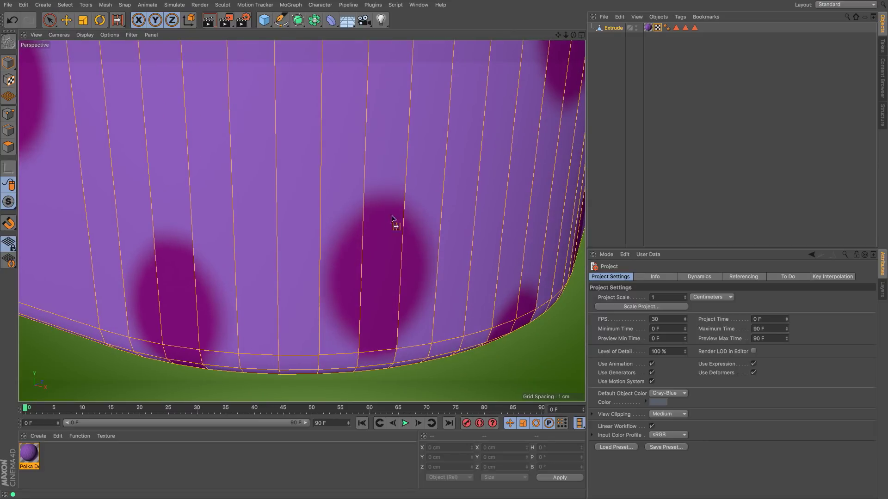
{"action": "scroll", "coordinate": [392, 218], "scroll_direction": "down", "scroll_amount": 10}
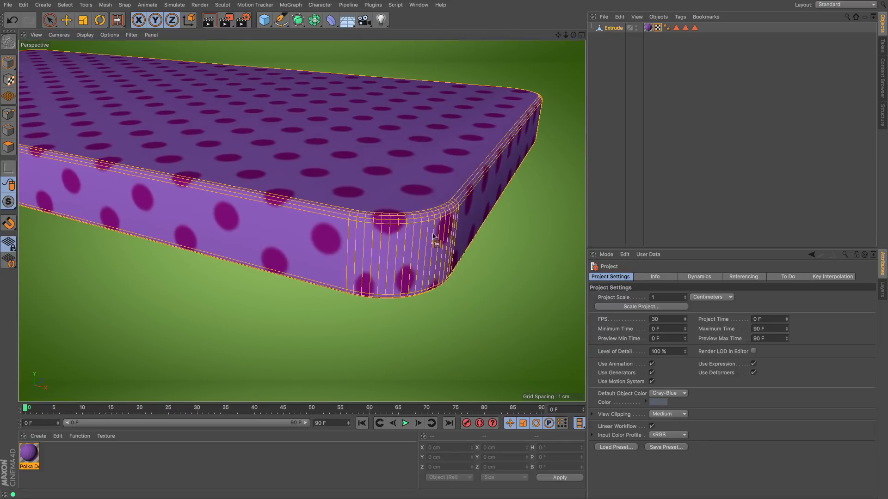
{"action": "left_click_drag", "start_coordinate": [432, 236], "coordinate": [421, 231], "text": "alt"}
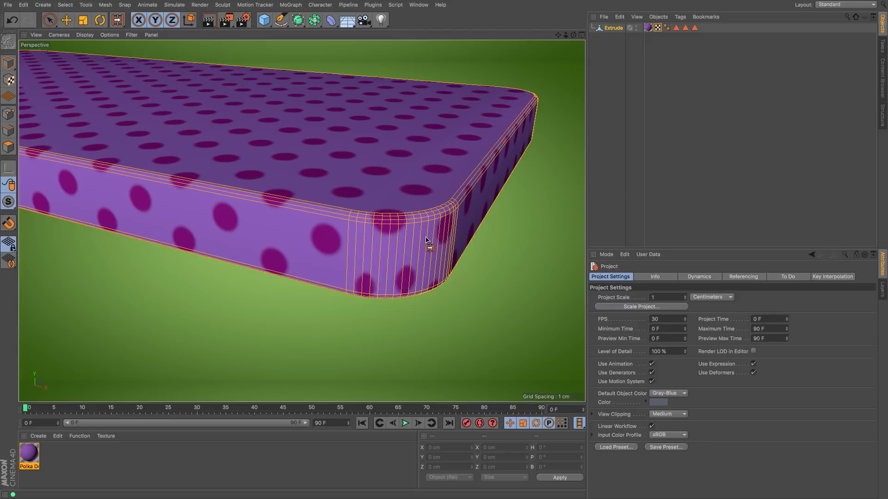
{"action": "scroll", "coordinate": [434, 231], "scroll_direction": "down", "scroll_amount": 10}
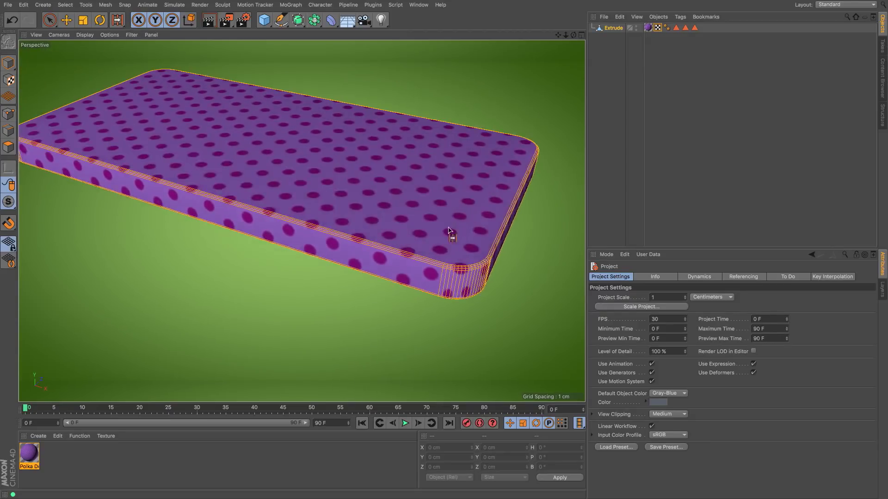
{"action": "left_click_drag", "start_coordinate": [438, 247], "coordinate": [454, 233], "text": "alt"}
{"action": "middle_click_drag", "start_coordinate": [453, 232], "coordinate": [444, 229], "text": "alt"}
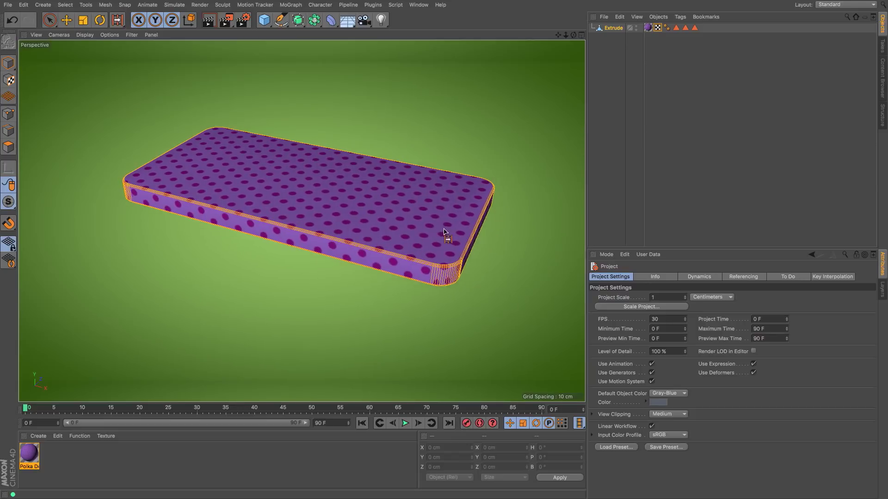